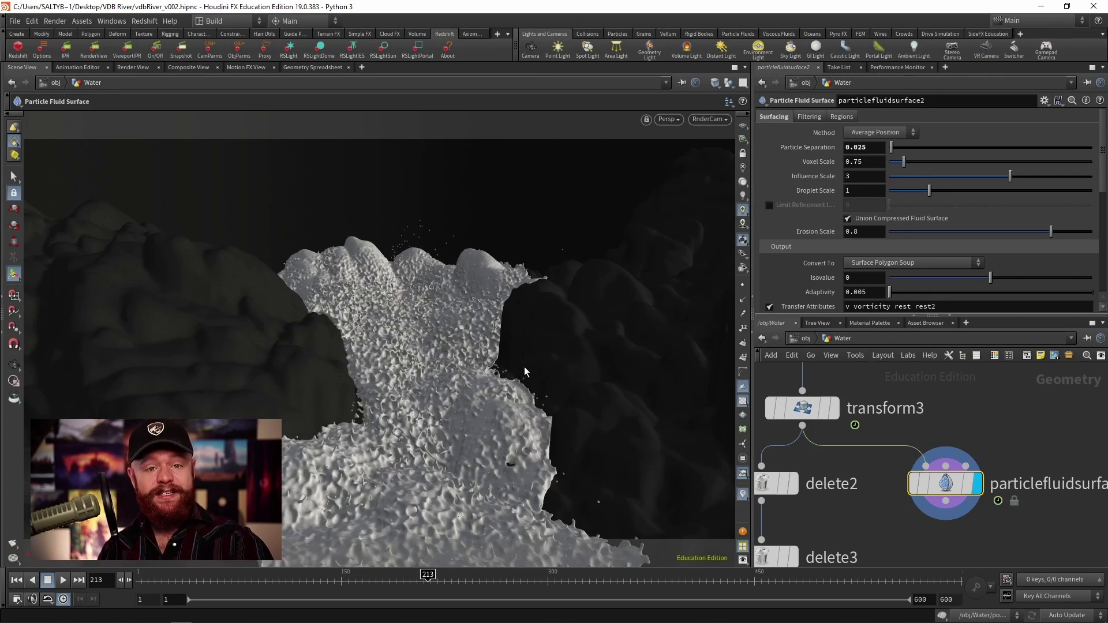
Pan the network so particlesSim and transform3 show above particlefluidsurface2.
middle_drag(1041, 462, 998, 457)
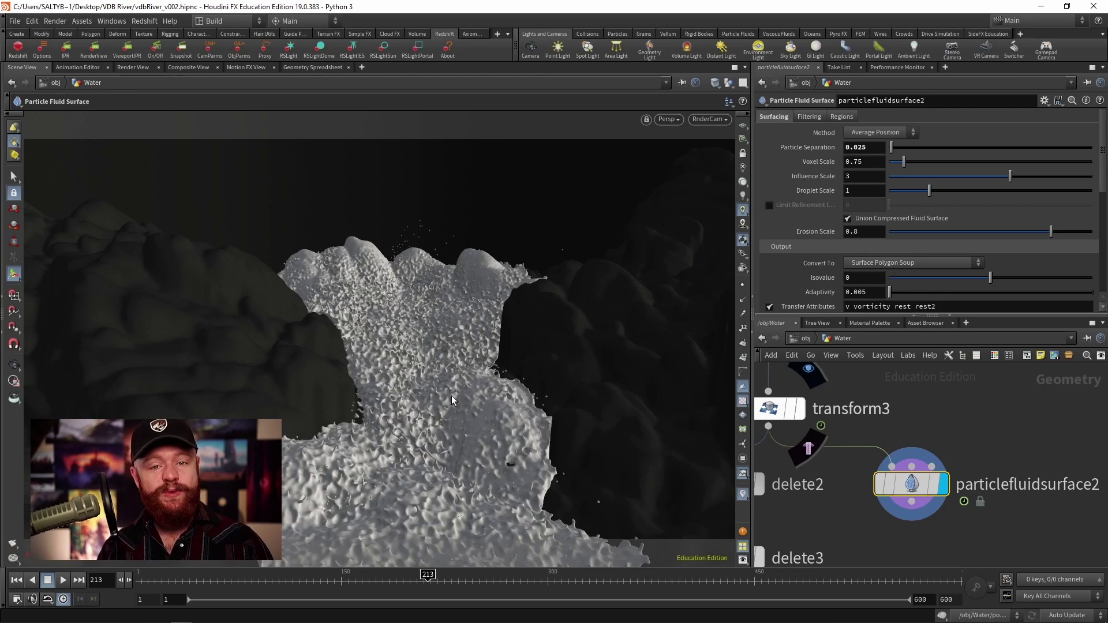
middle_drag(822, 405, 895, 448)
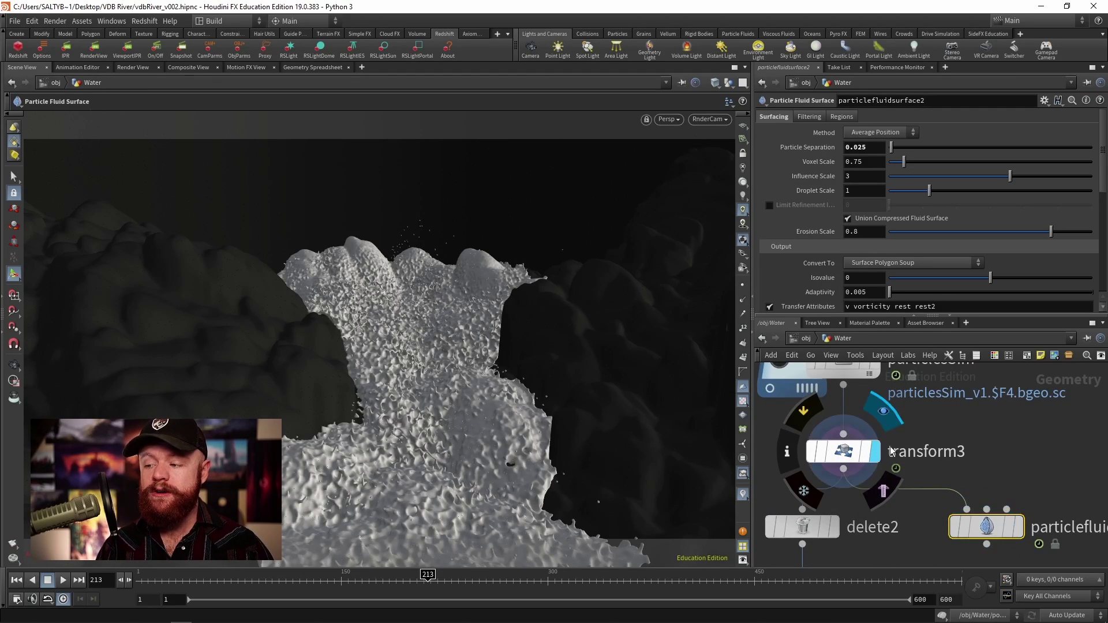
Display transform3 so the viewport shows the cached waterfall particles rotated -20 degrees on Y.
click(876, 451)
click(832, 460)
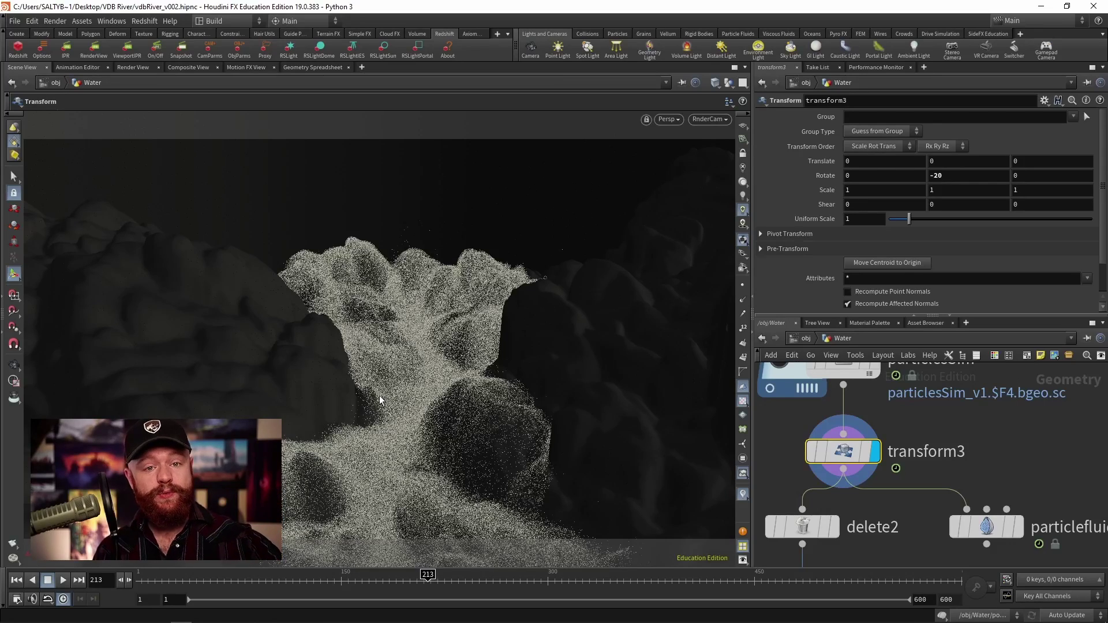
middle_drag(1025, 484, 954, 469)
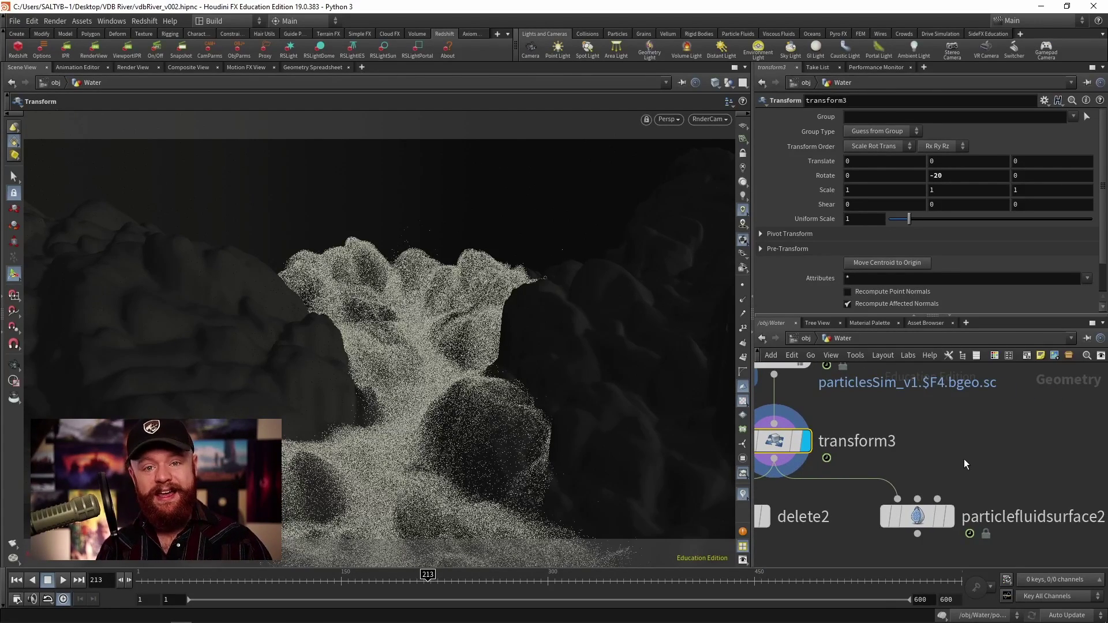
middle_drag(959, 462, 989, 452)
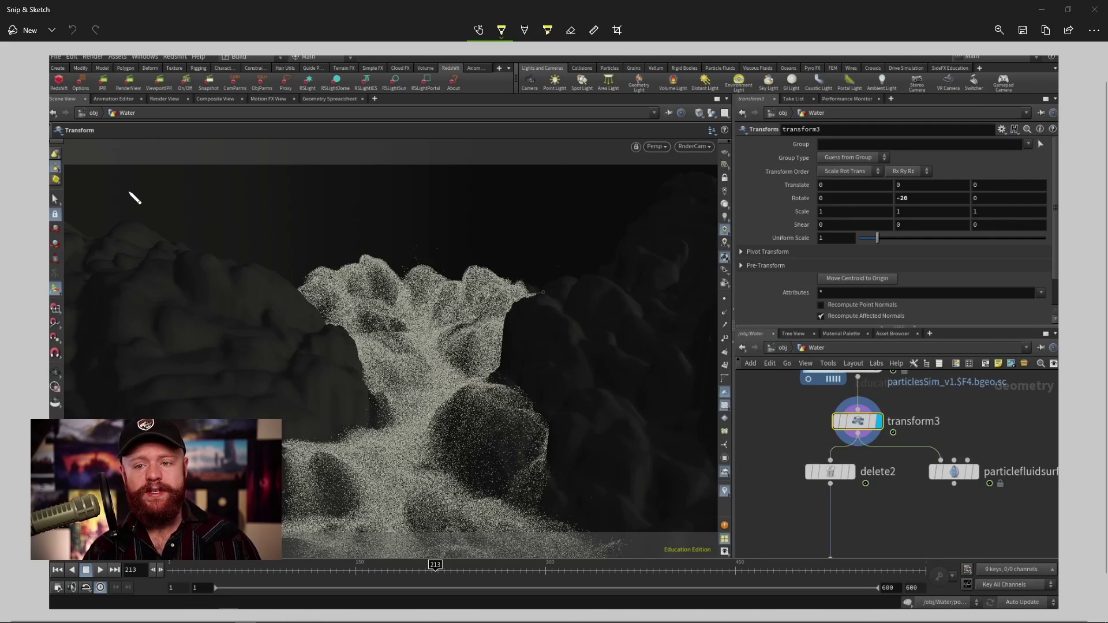
click(502, 30)
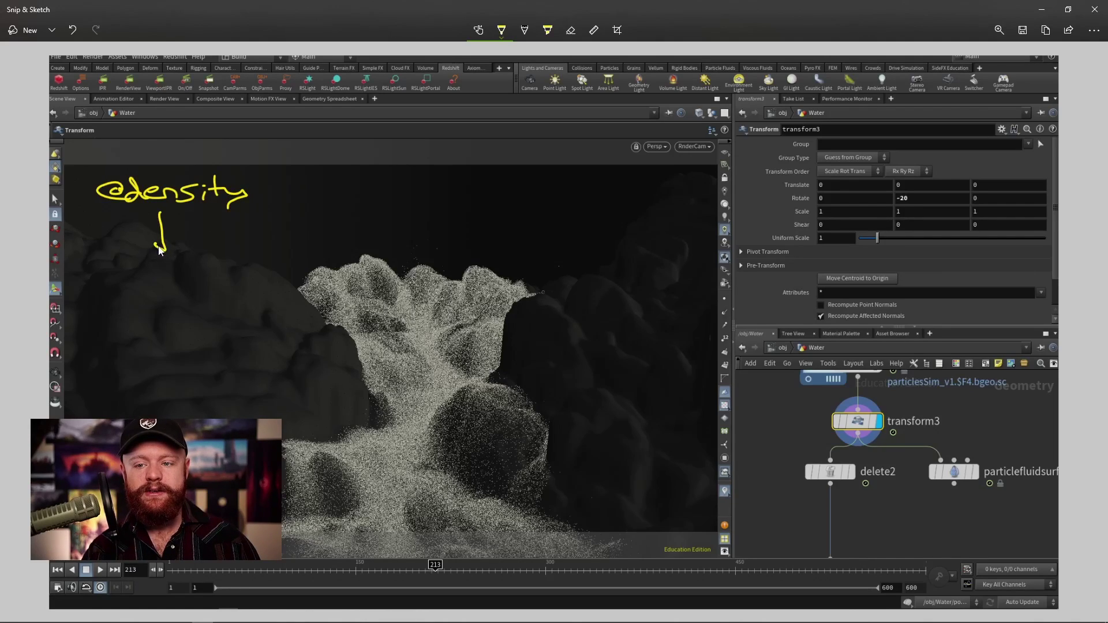
drag(160, 249, 179, 244)
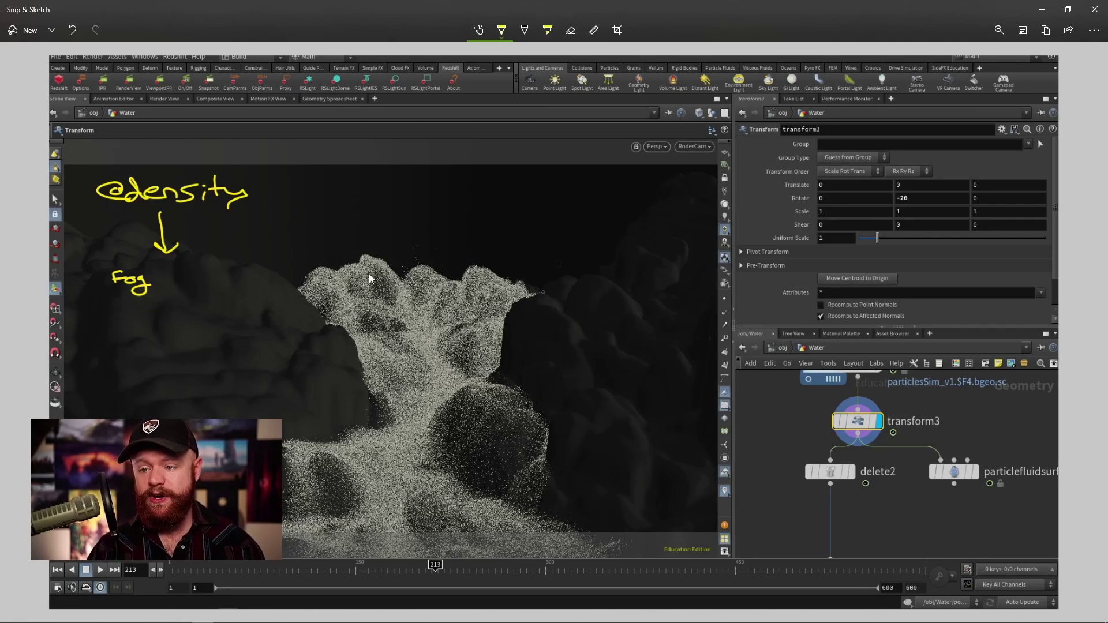
click(399, 208)
mouse_move(400, 211)
mouse_down()
mouse_move(389, 212)
mouse_move(427, 211)
mouse_move(376, 209)
mouse_move(429, 210)
mouse_move(378, 211)
mouse_up()
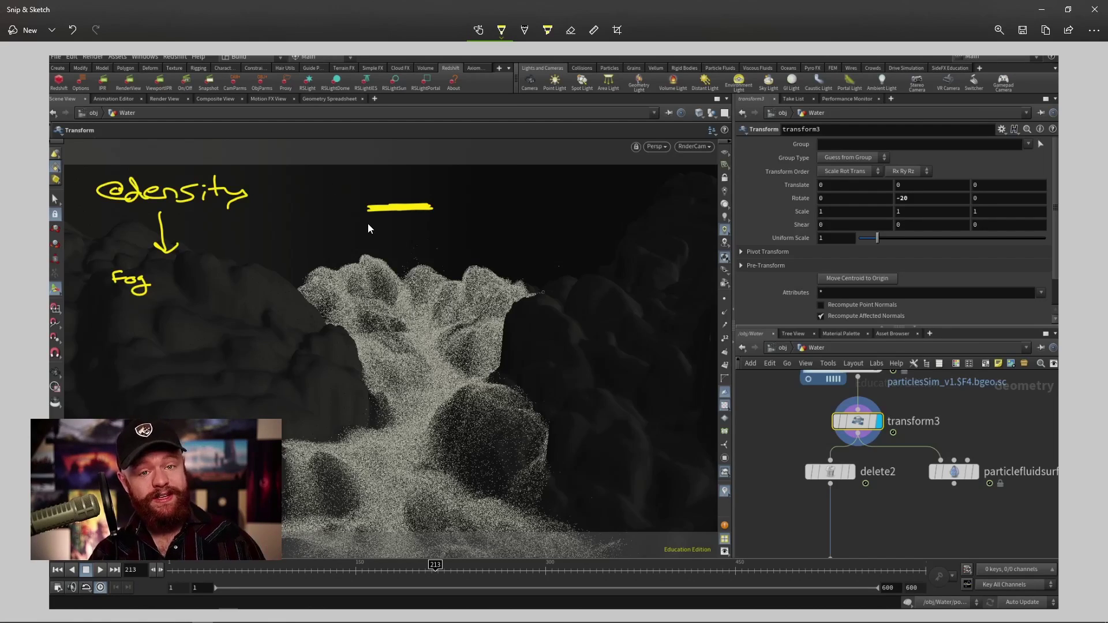
Add 'V.' after Fog and dot a yellow trail along the waterfall's crest.
drag(143, 275, 164, 274)
click(173, 284)
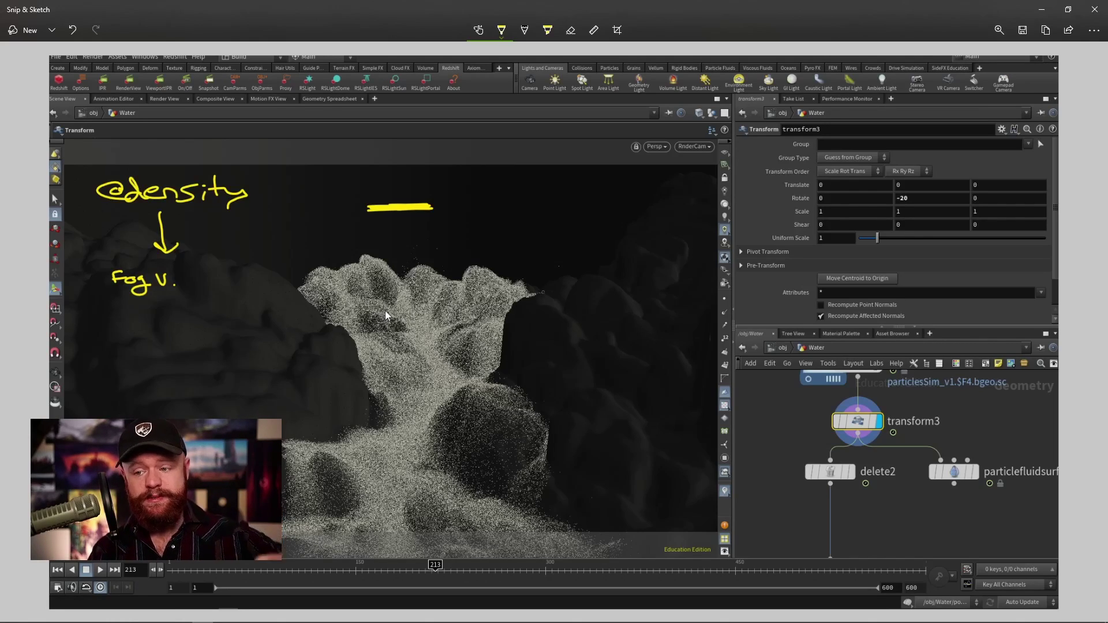
drag(366, 311, 373, 311)
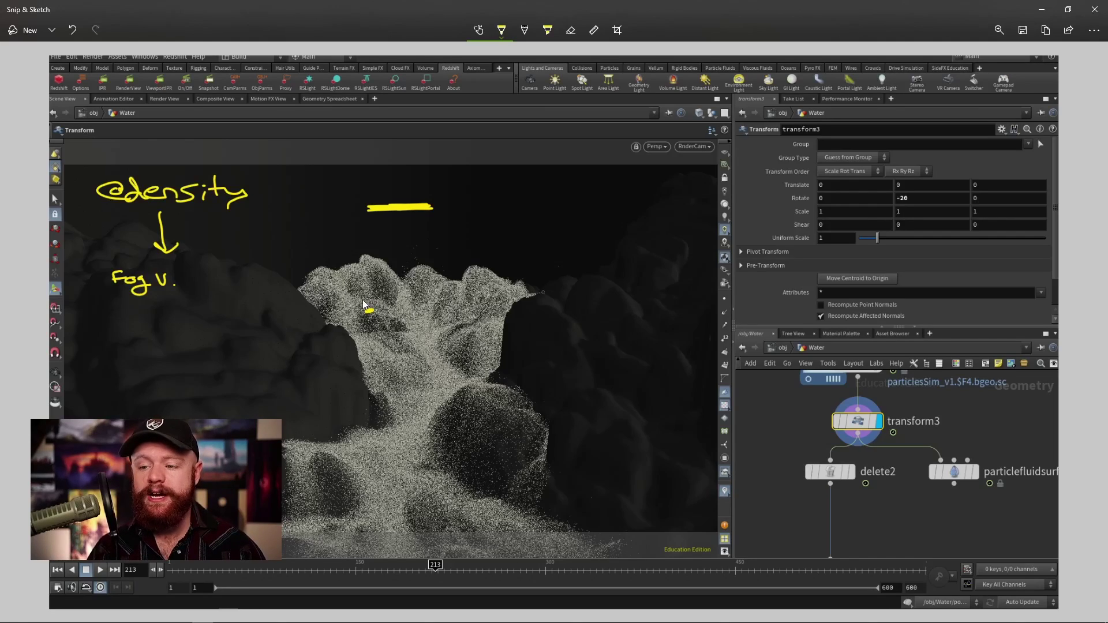
click(364, 299)
click(357, 285)
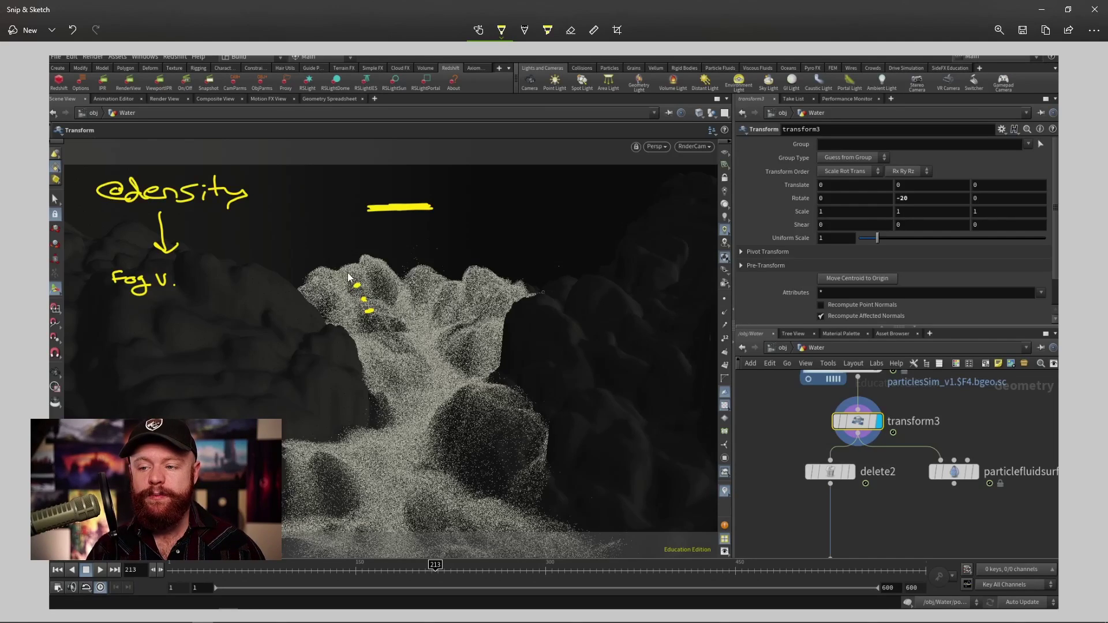
click(351, 271)
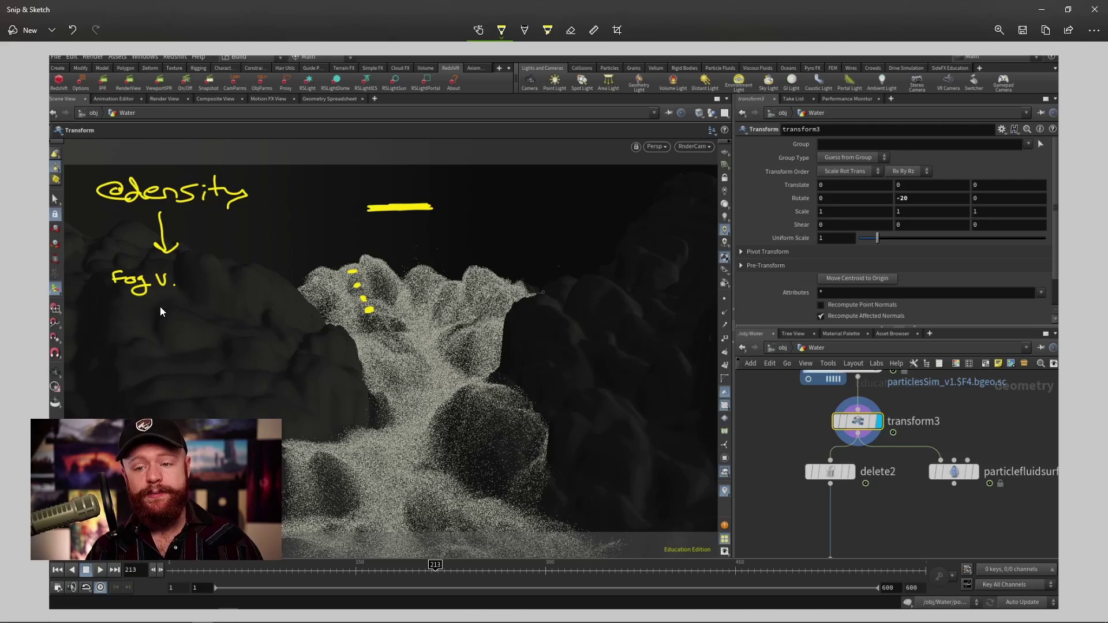
Draw an arrow from 'Fog V.' to 'SDF', another arrow below, and close Snip & Sketch.
mouse_move(162, 307)
mouse_down()
mouse_move(164, 346)
mouse_move(173, 335)
mouse_up()
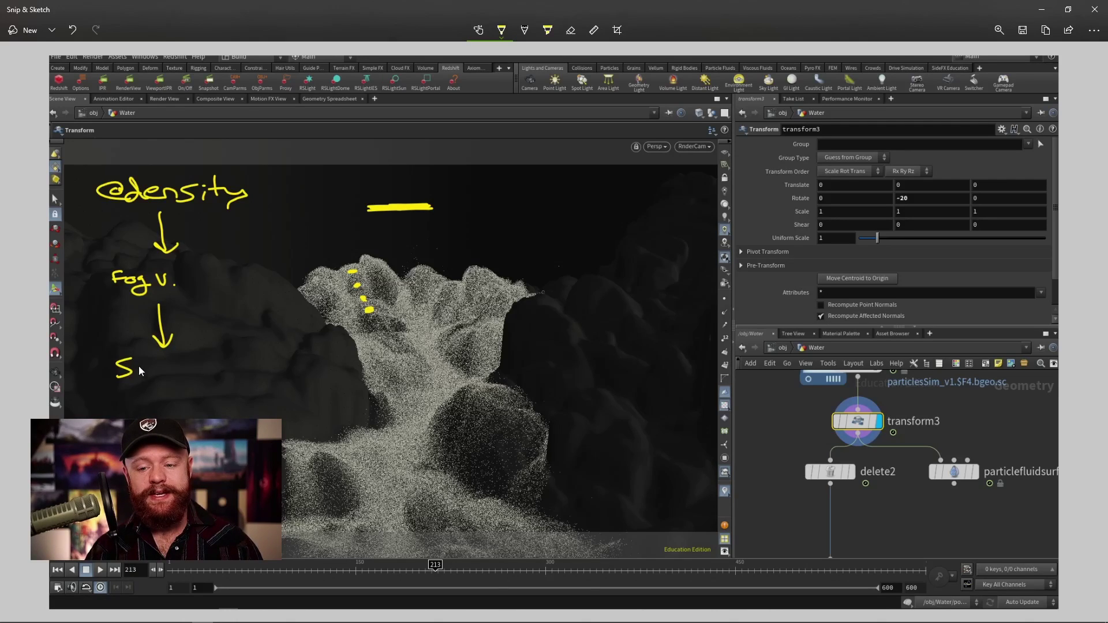
drag(141, 359, 166, 368)
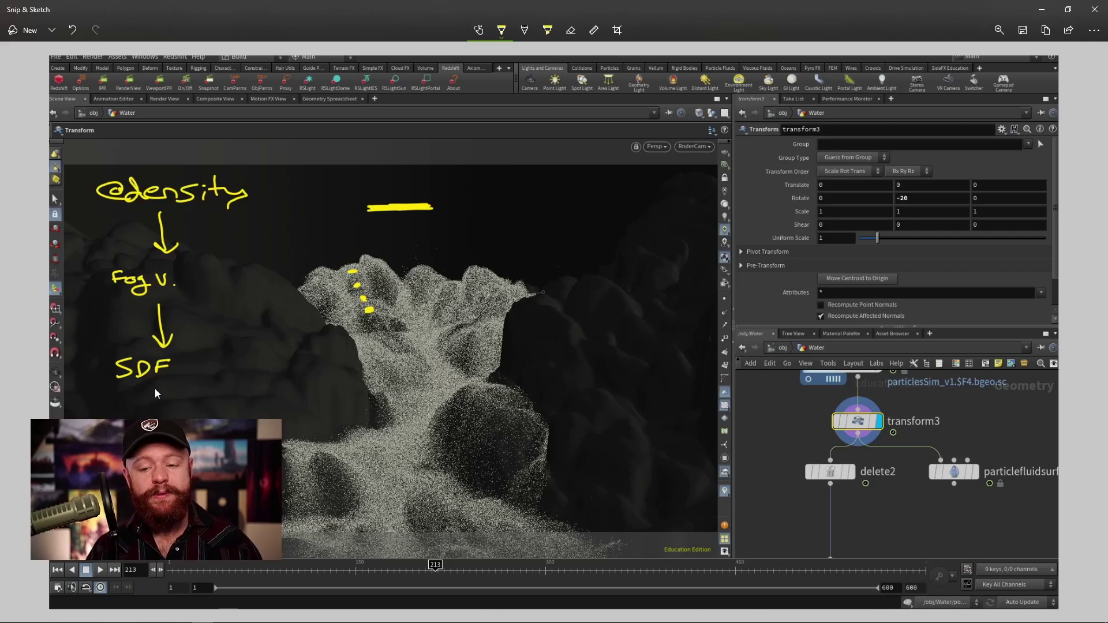
drag(154, 389, 156, 416)
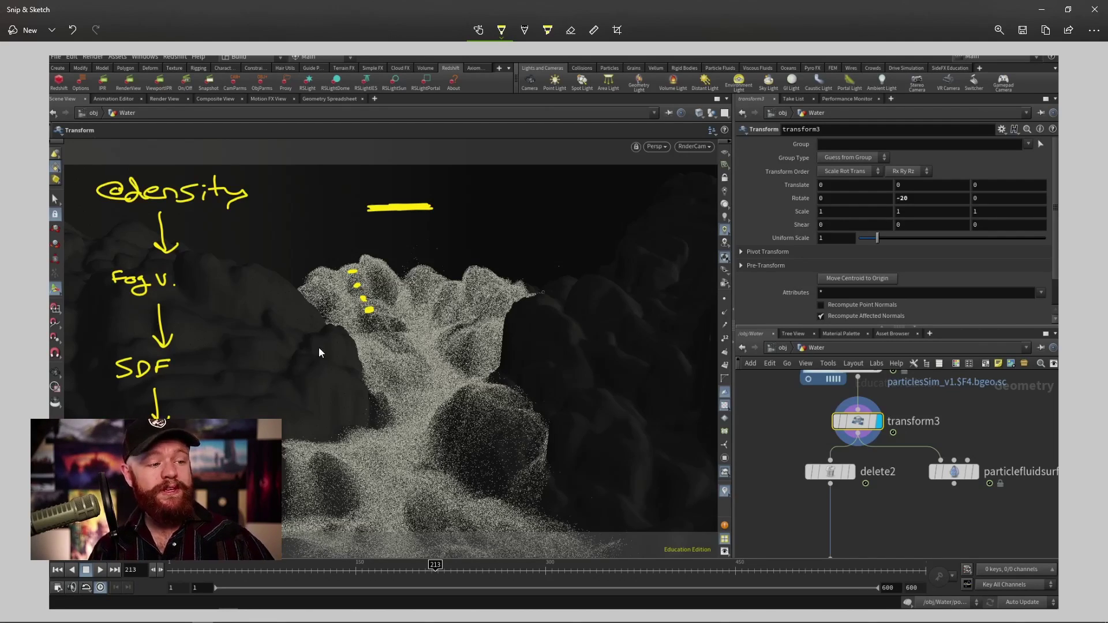
click(1041, 10)
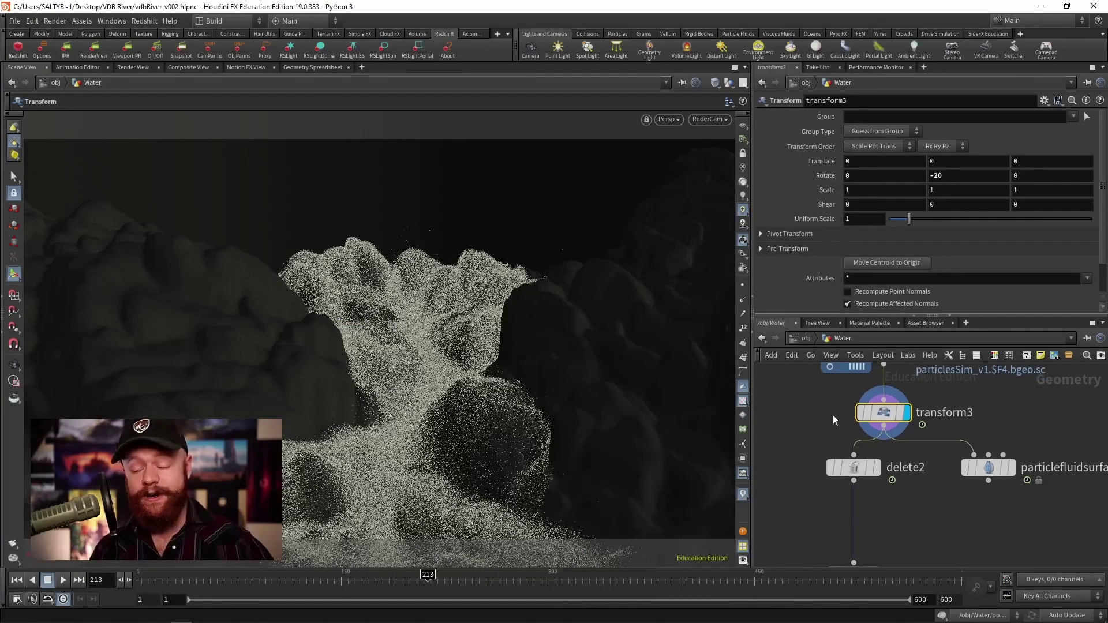
Display delete2 and orbit to inspect its 10.4284 × 6.57158 × 9.19178 trimming bounding box.
click(879, 472)
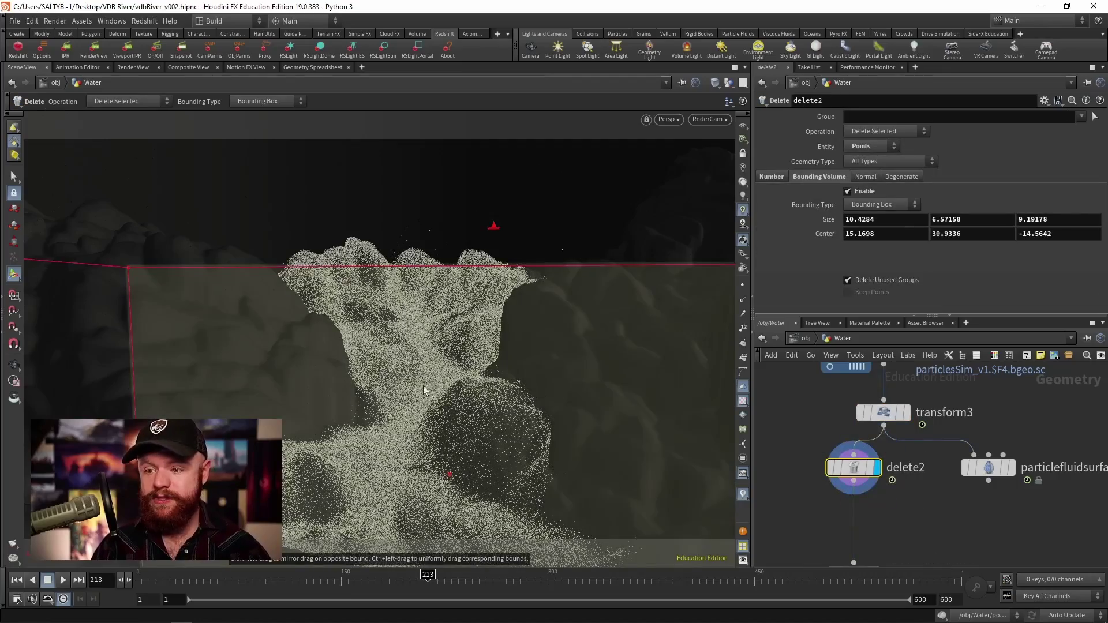
key(Escape)
drag(499, 376, 358, 396)
key(Return)
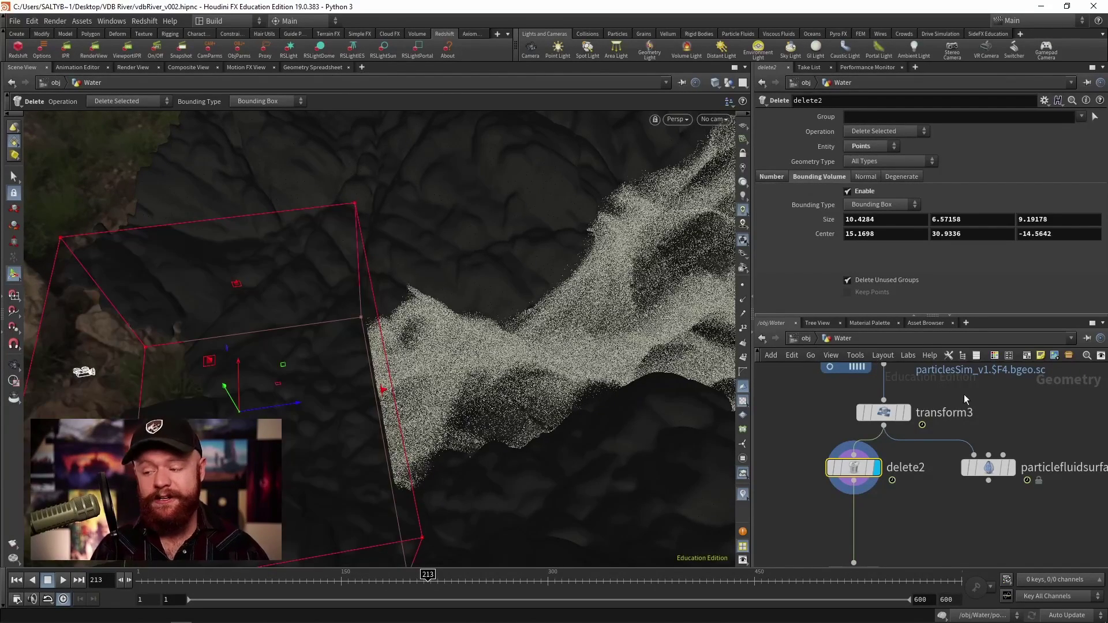
middle_drag(873, 517, 881, 433)
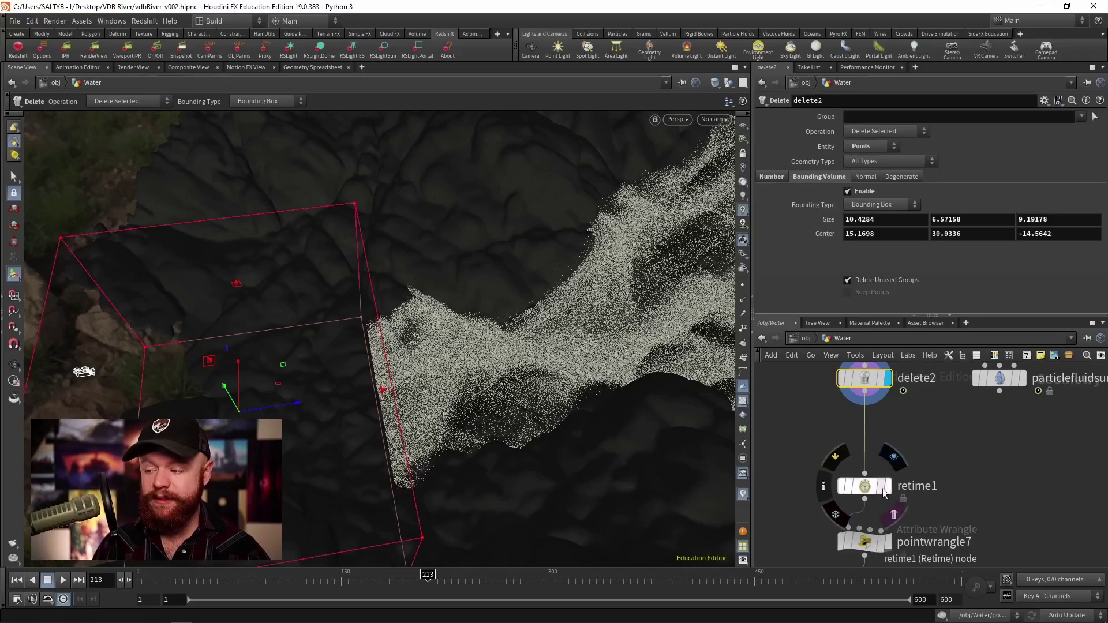
drag(857, 491, 858, 451)
click(887, 454)
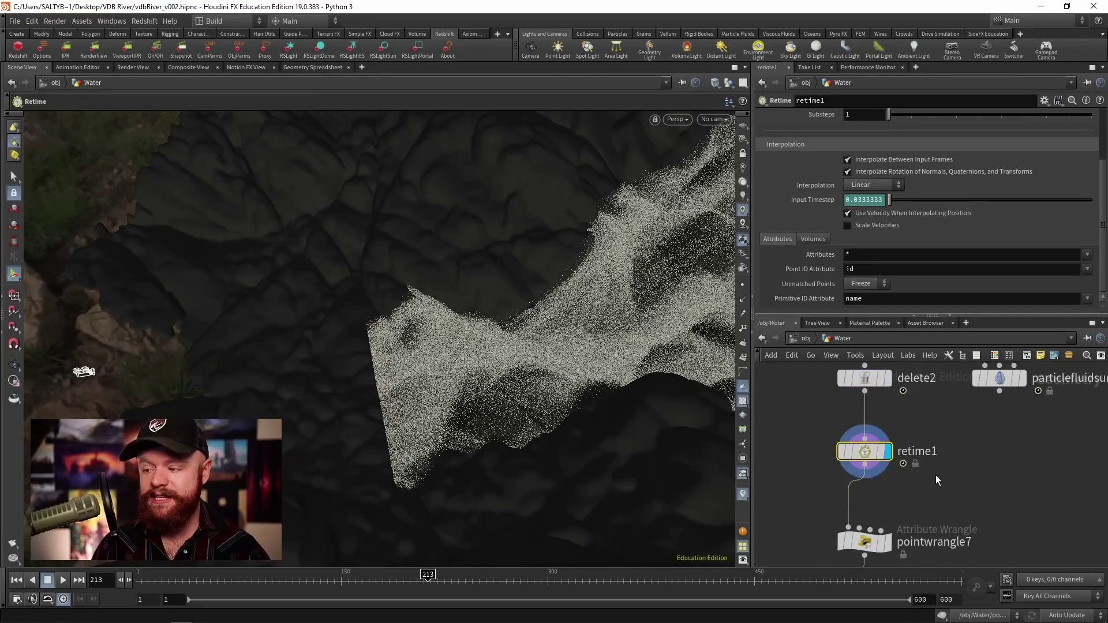
alt+drag(354, 296, 723, 155)
click(714, 119)
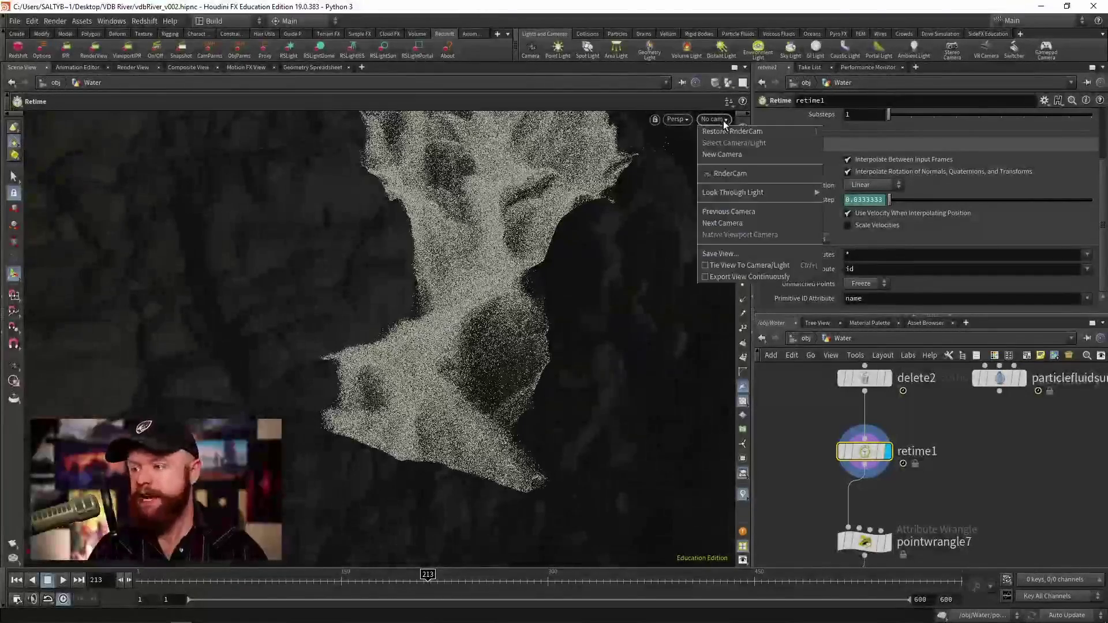
click(731, 174)
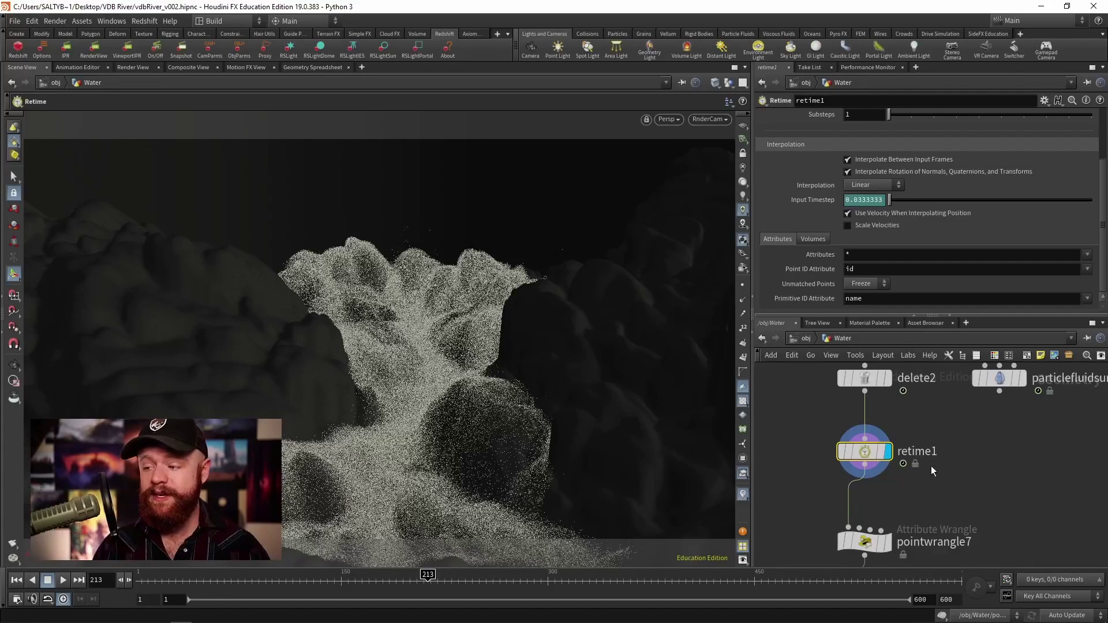
scroll(933, 463, up, 5)
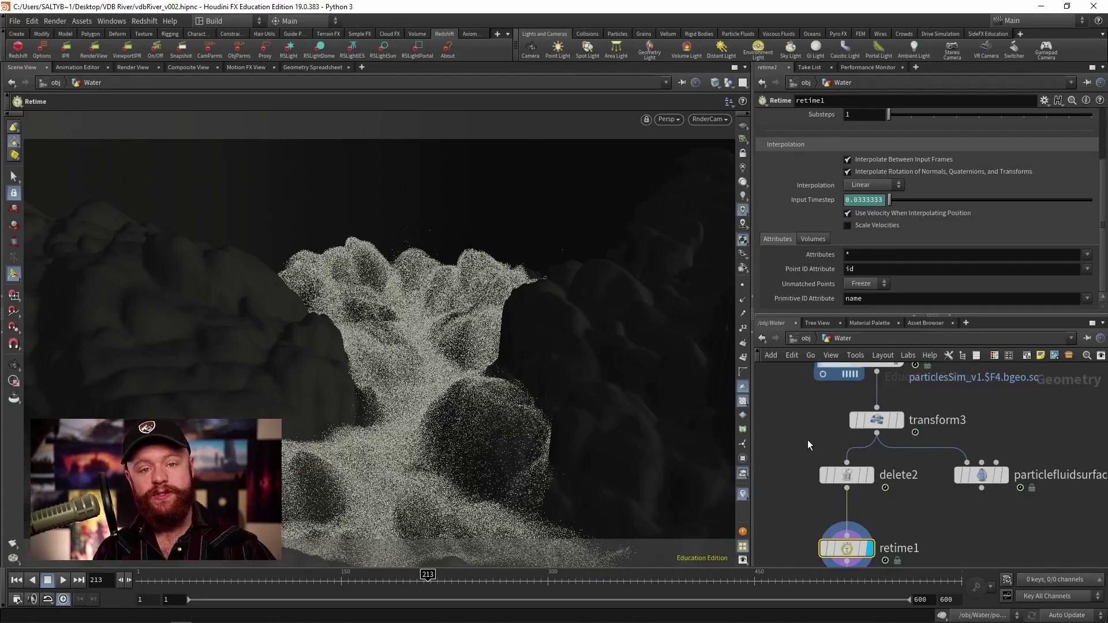
key(Down)
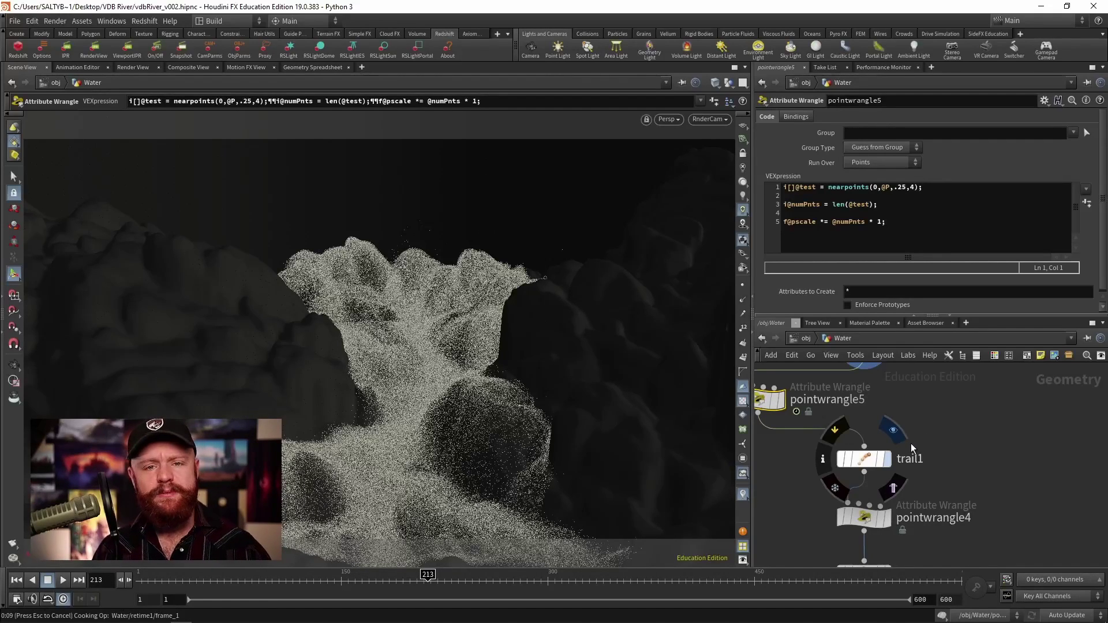
click(874, 460)
middle_click(875, 462)
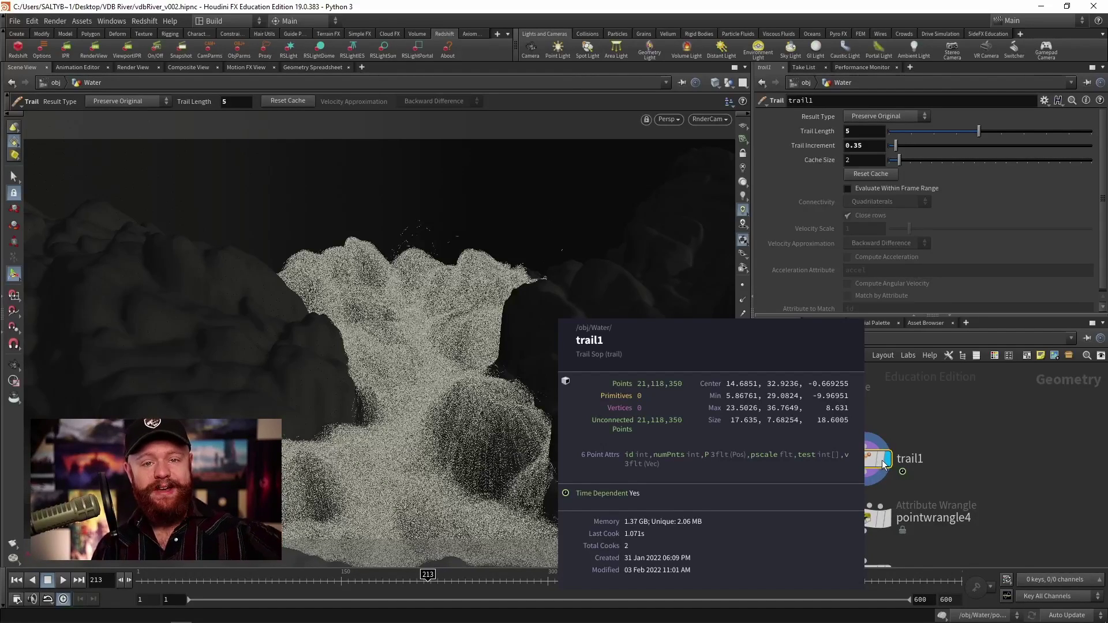
middle_drag(958, 469, 946, 449)
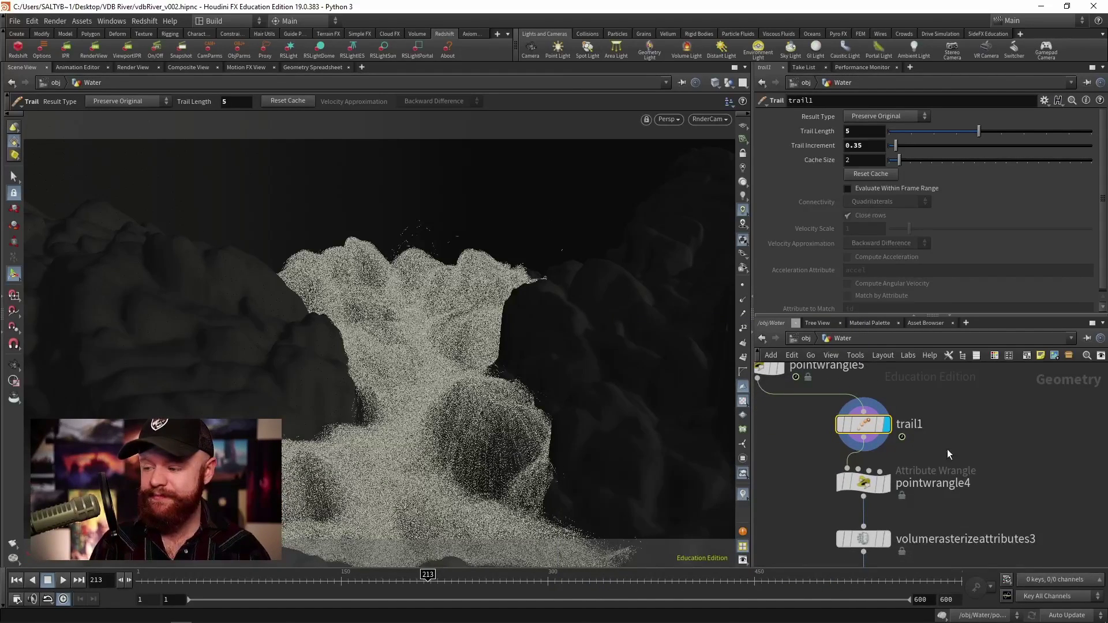
click(846, 492)
middle_drag(819, 509, 825, 469)
mouse_move(894, 500)
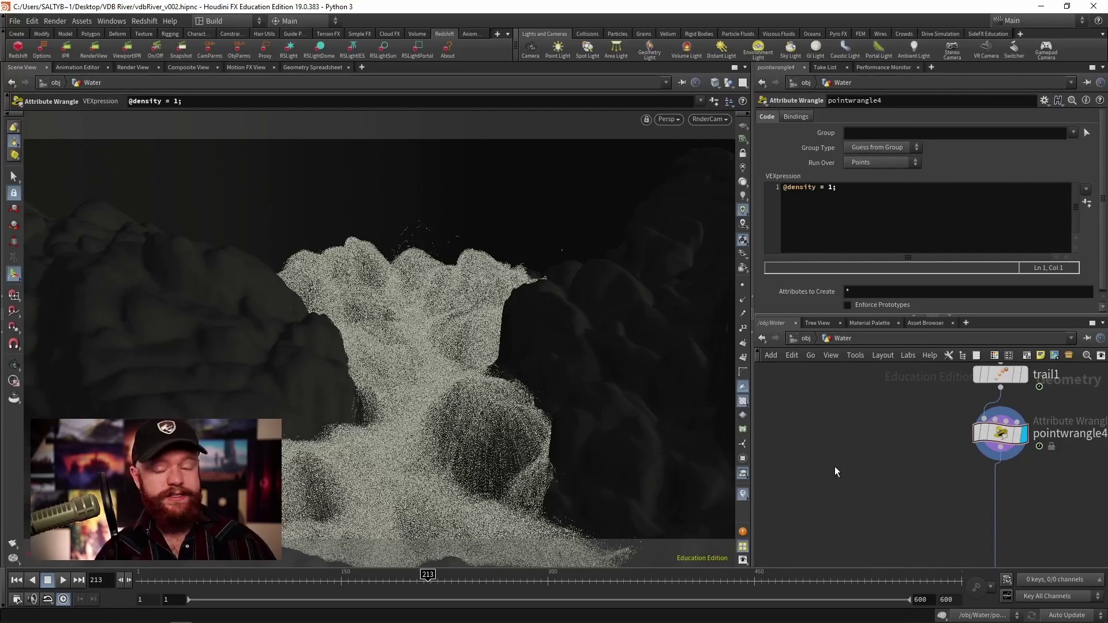
Add a Volume Rasterize Attributes node fed by pointwrangle4, rasterizing density, and display it.
key(Tab)
text(vol ras)
key(Down)
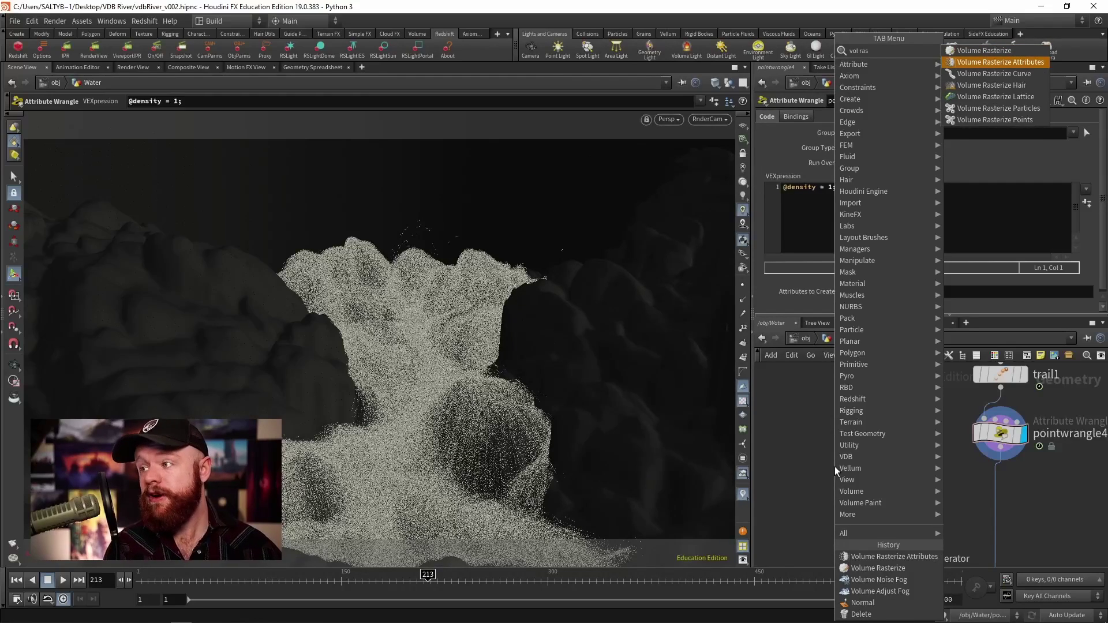
key(Return)
click(835, 466)
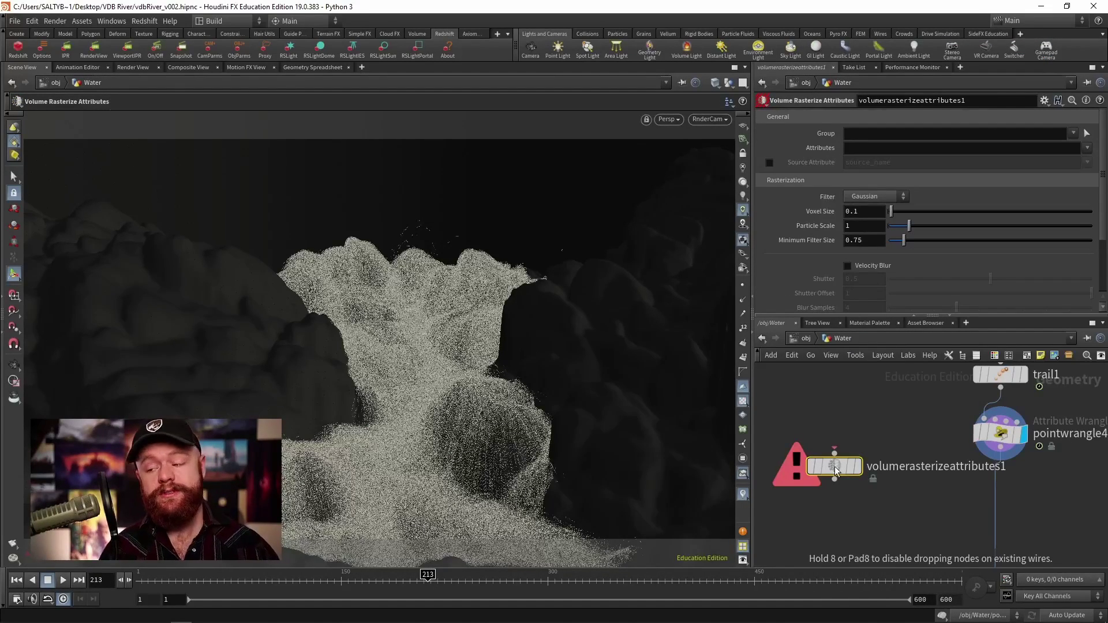
drag(835, 452, 1000, 455)
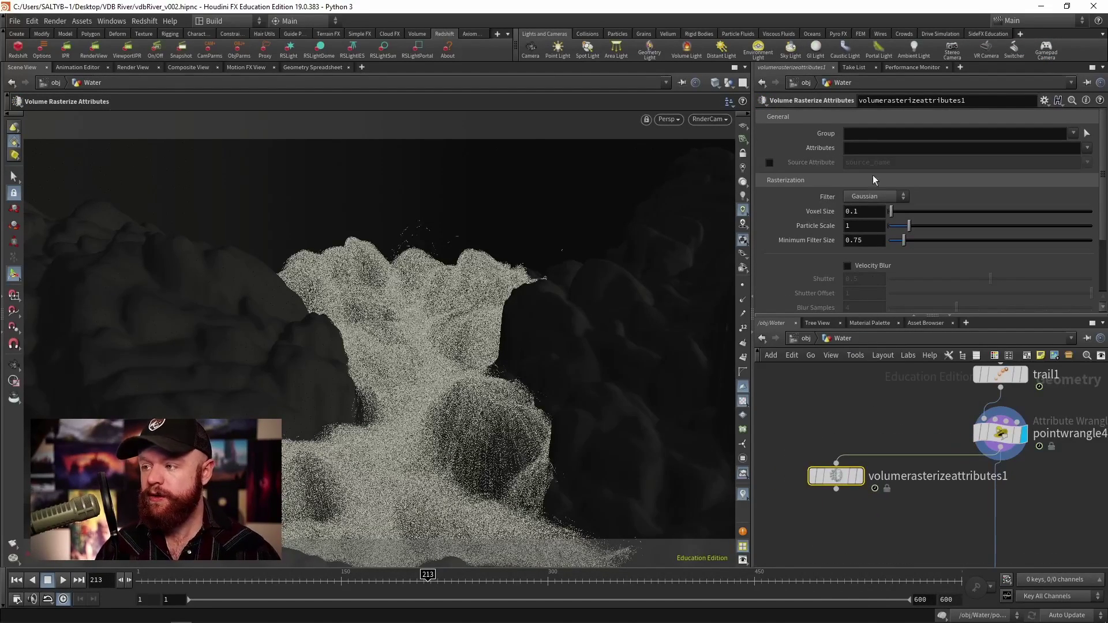
click(881, 148)
text(density)
key(Return)
click(856, 479)
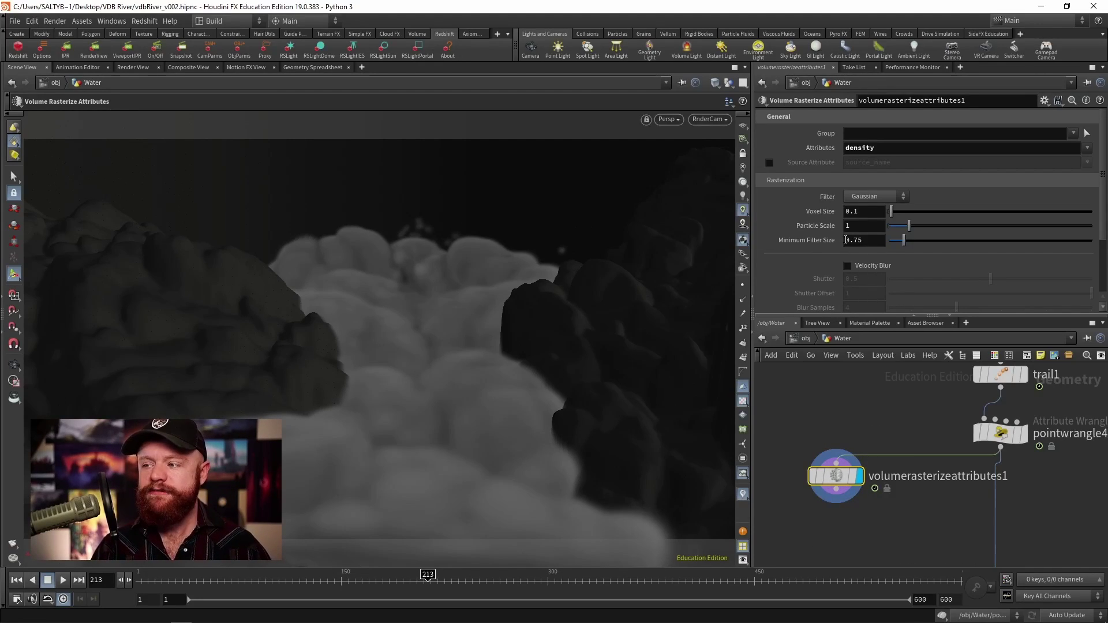
Set Particle Scale to ch("voxelsize")*.25 by referencing the 0.1 Voxel Size.
right_click(819, 211)
click(837, 287)
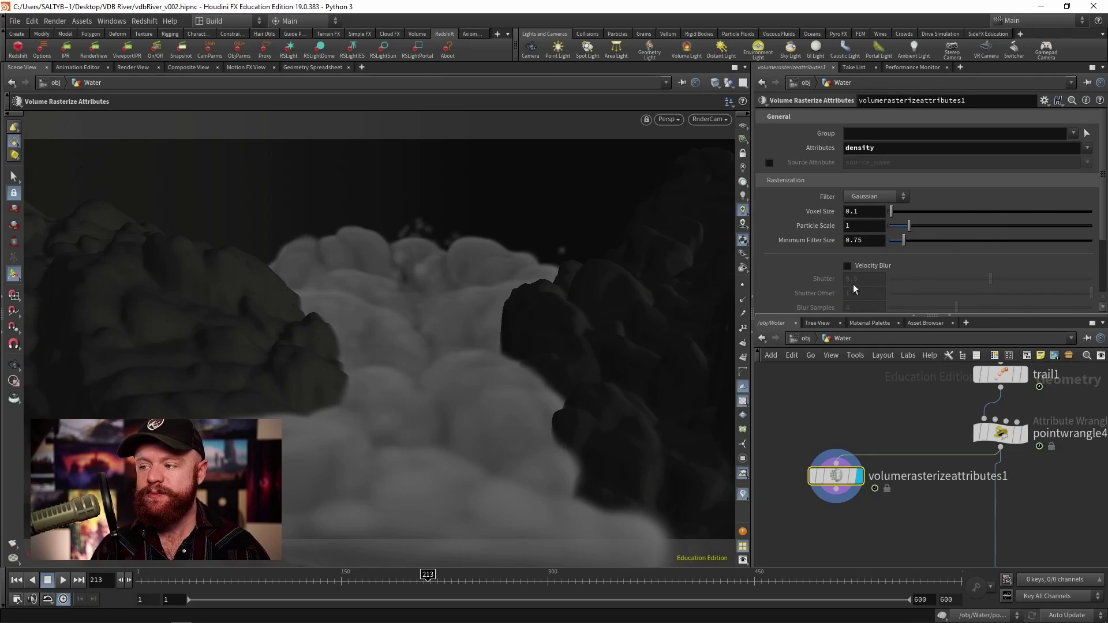
right_click(814, 226)
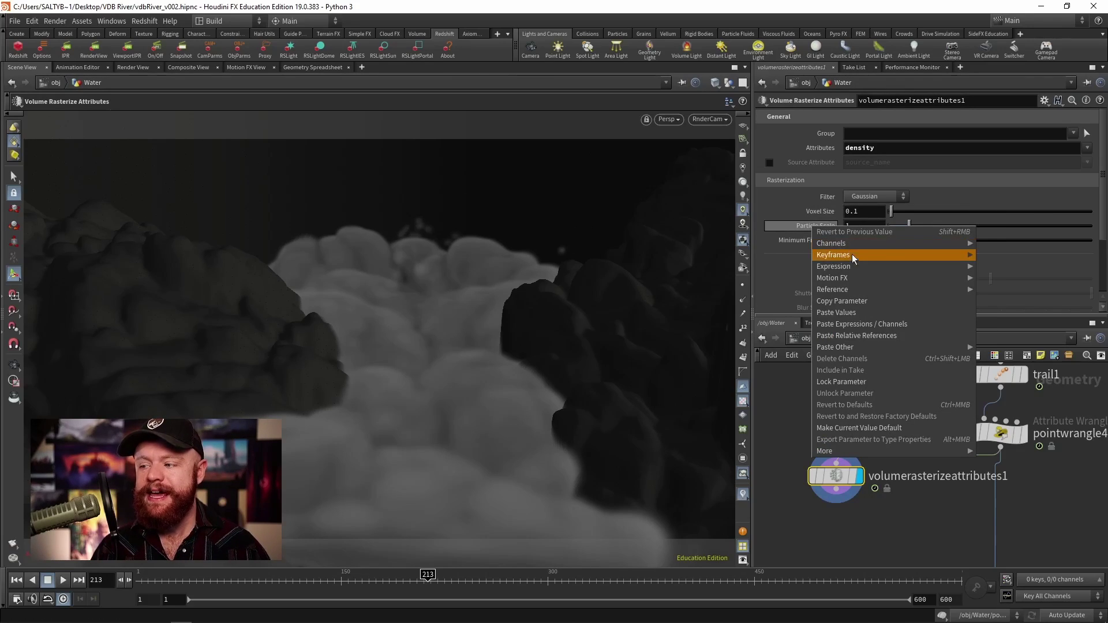
click(882, 335)
click(925, 225)
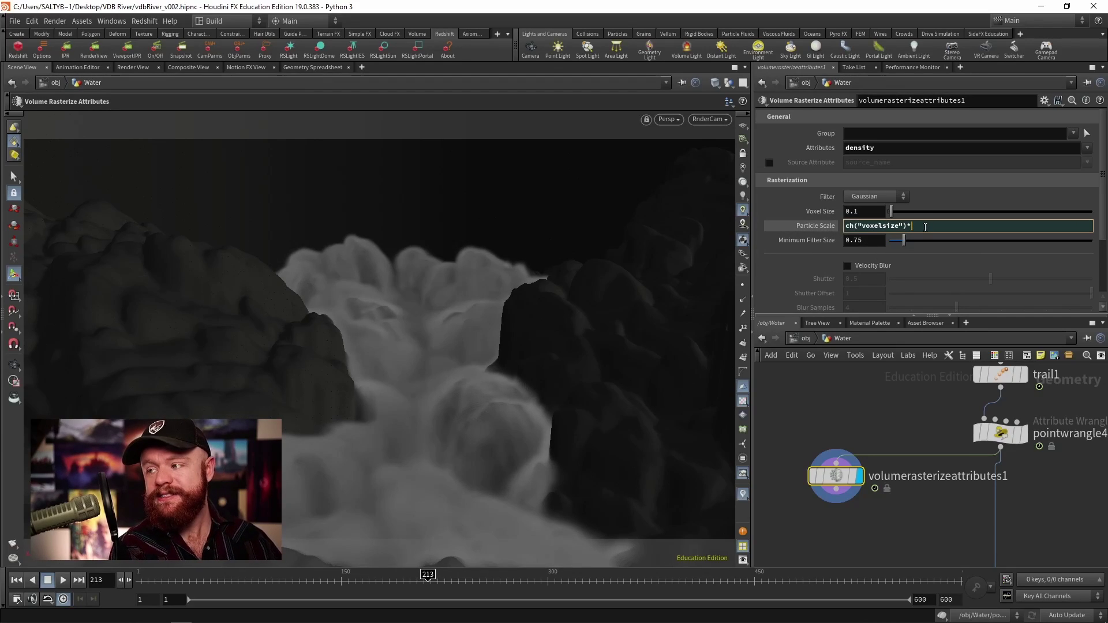
text(*.5)
key(Return)
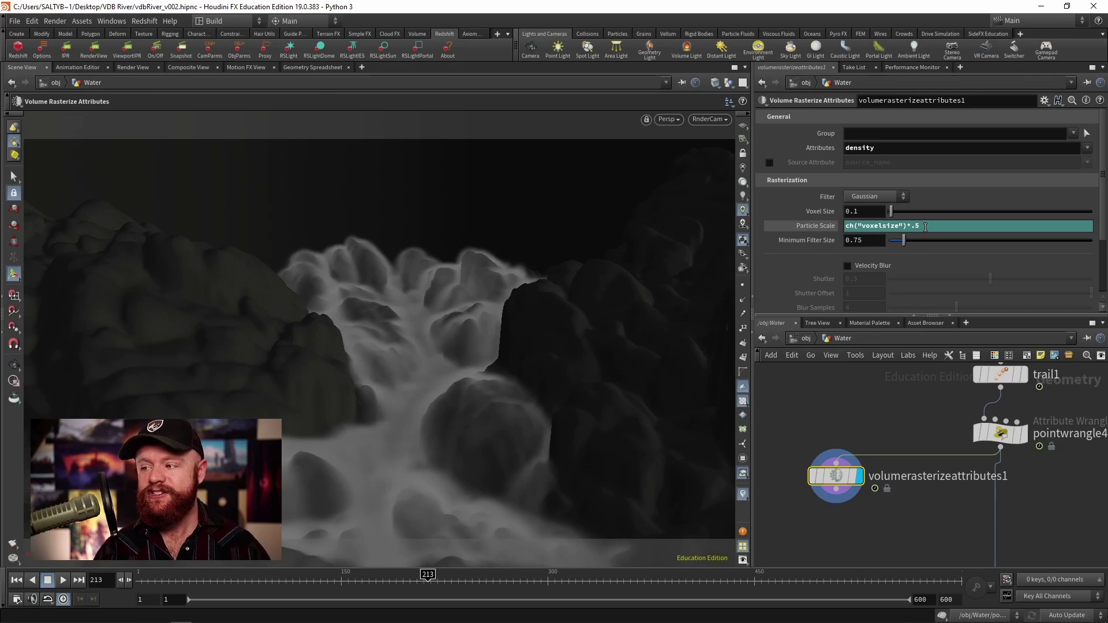
double_click(916, 225)
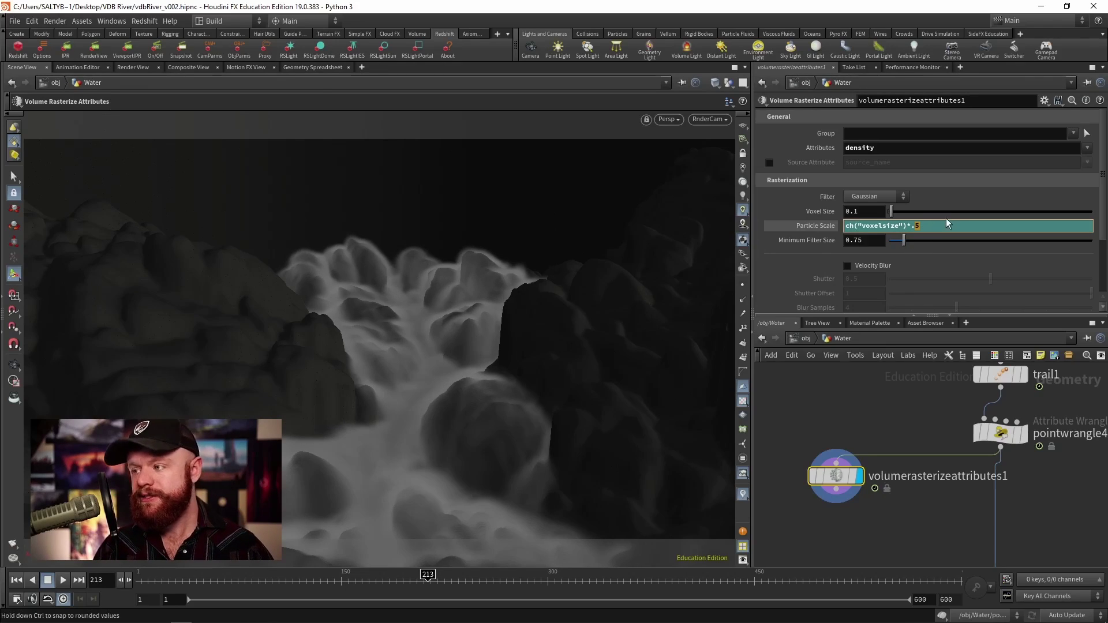
text(25)
key(Return)
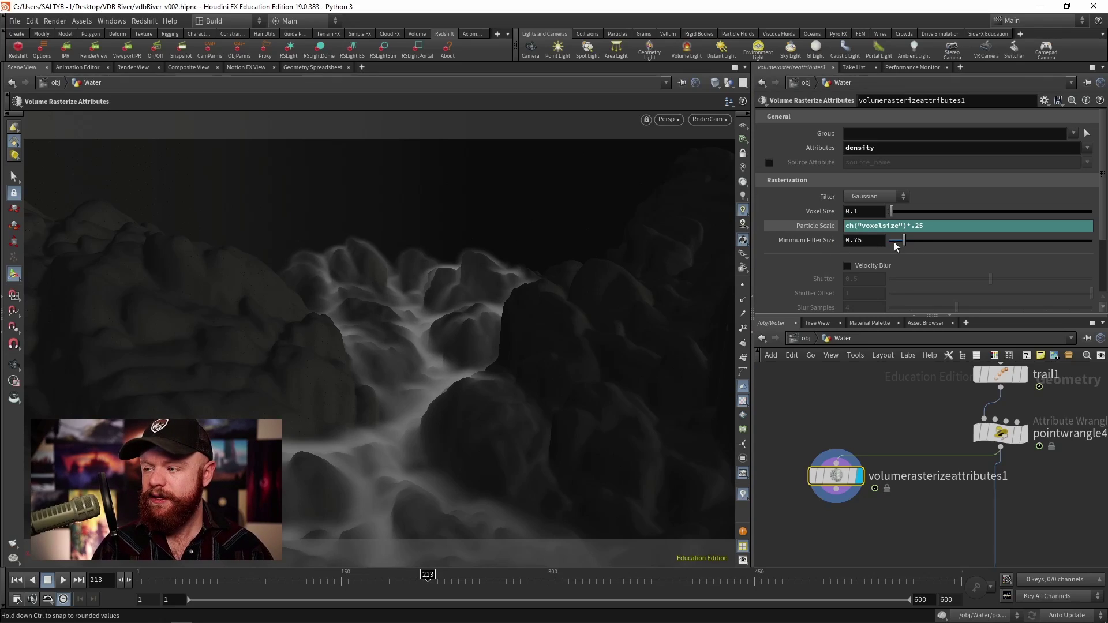
middle_drag(863, 411, 895, 392)
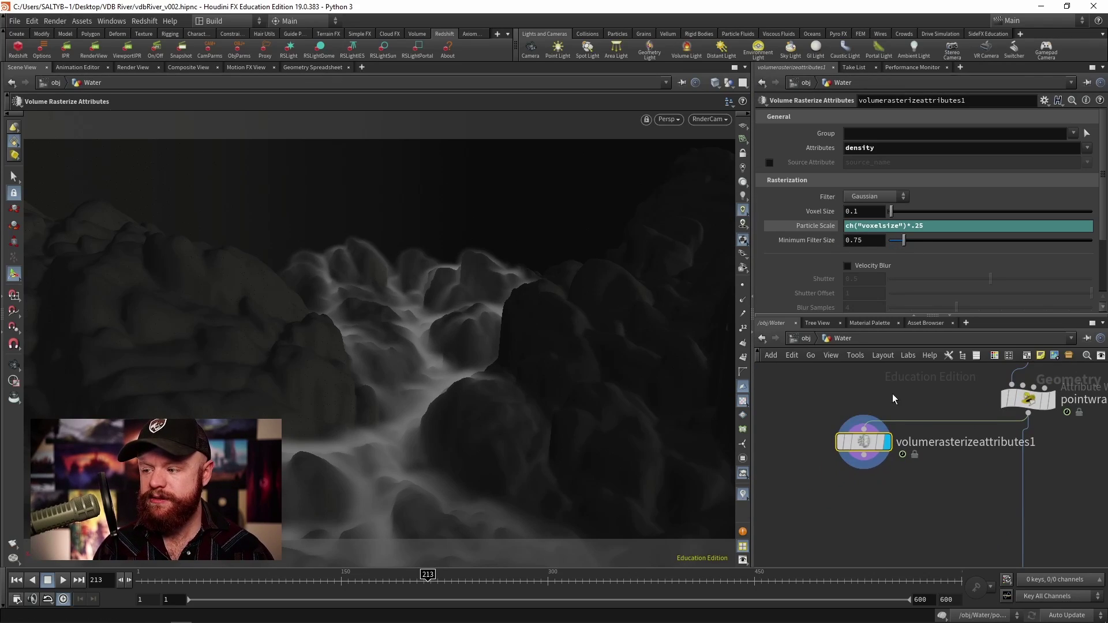
Add convertvdb4 below the rasterizer set to VDB, Convert Fog to SDF, isovalue .025.
key(Tab)
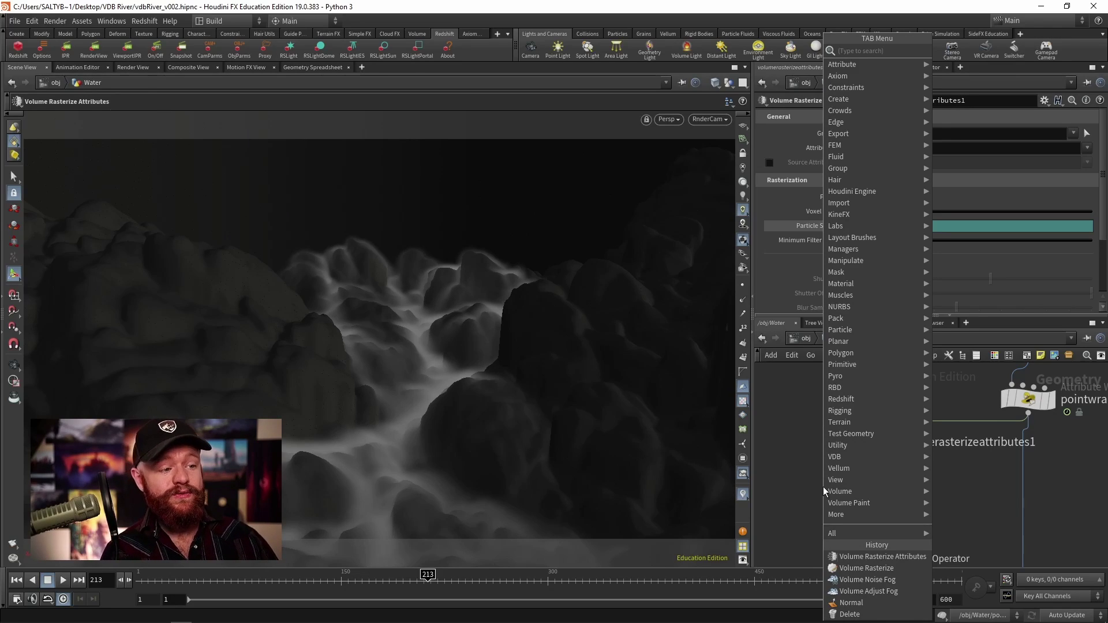
text(vdb)
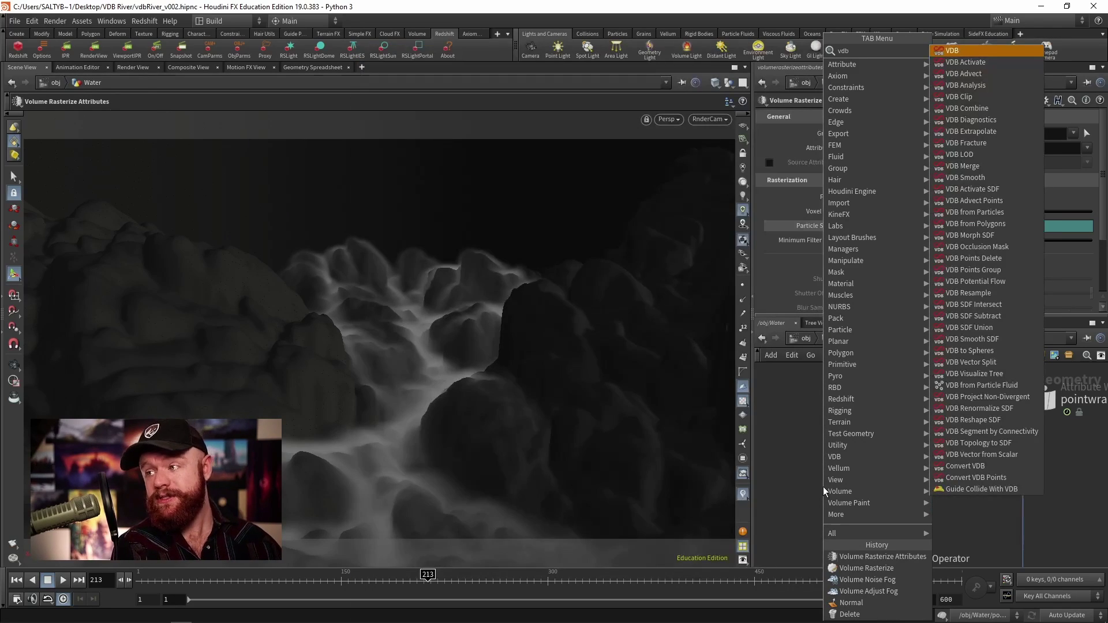
text( conv)
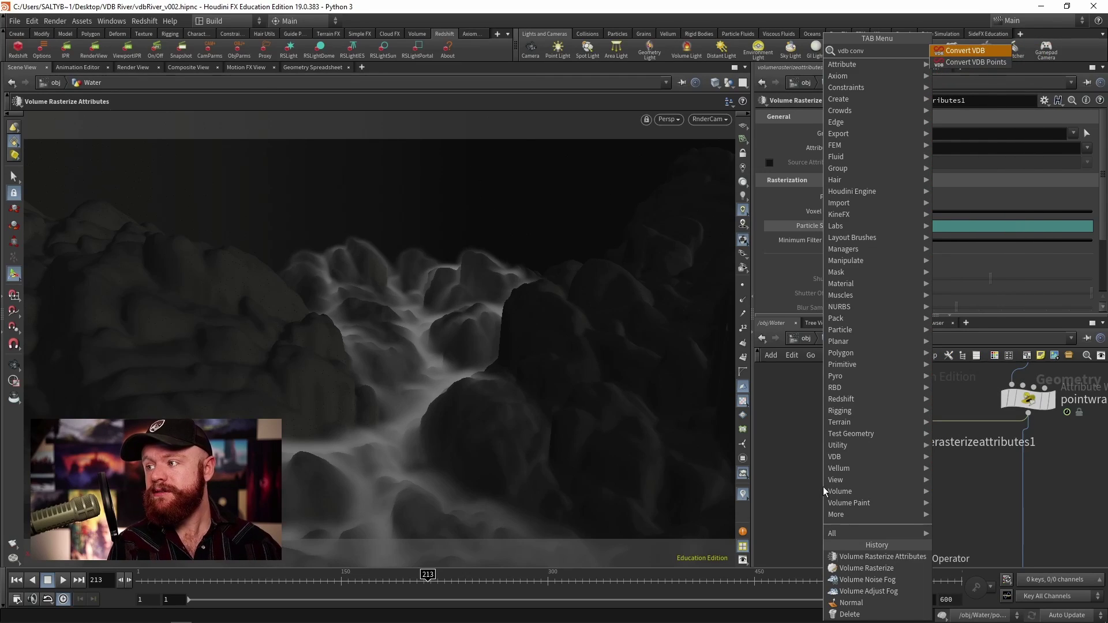
key(Return)
click(861, 500)
click(875, 132)
click(881, 152)
click(889, 146)
click(903, 171)
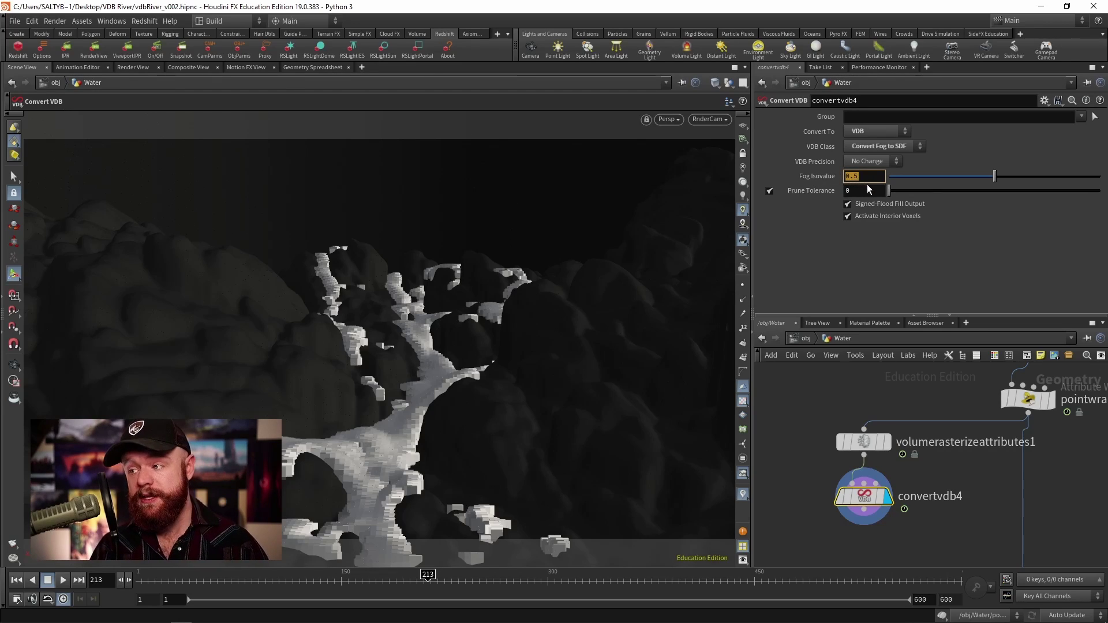
text(.02)
key(Return)
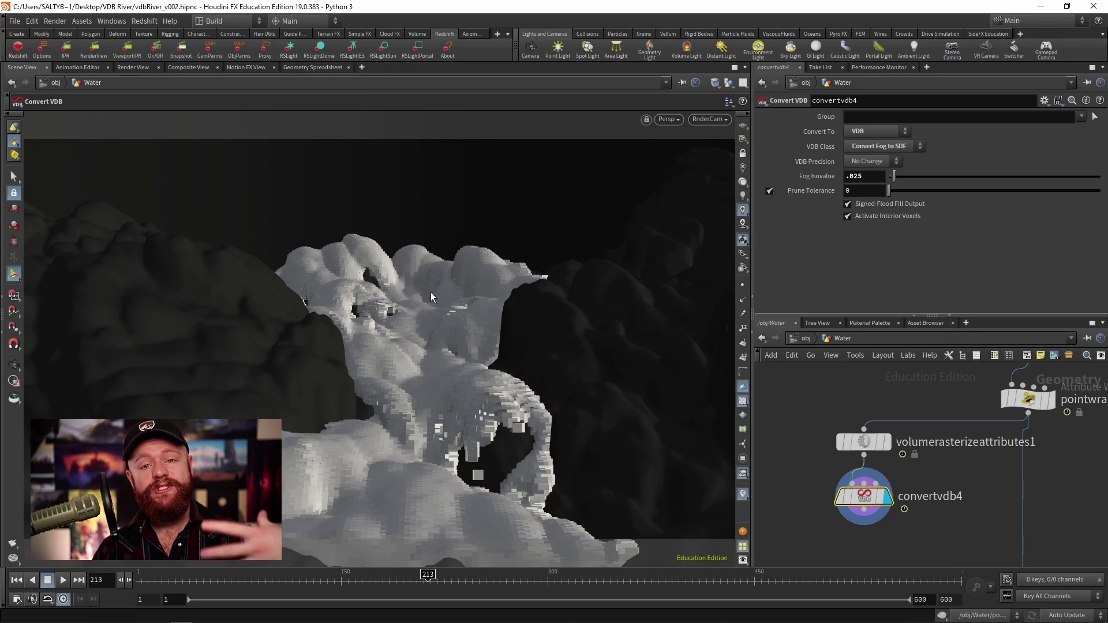
Set volumerasterizeattributes1's Voxel Size to 0.05.
click(868, 450)
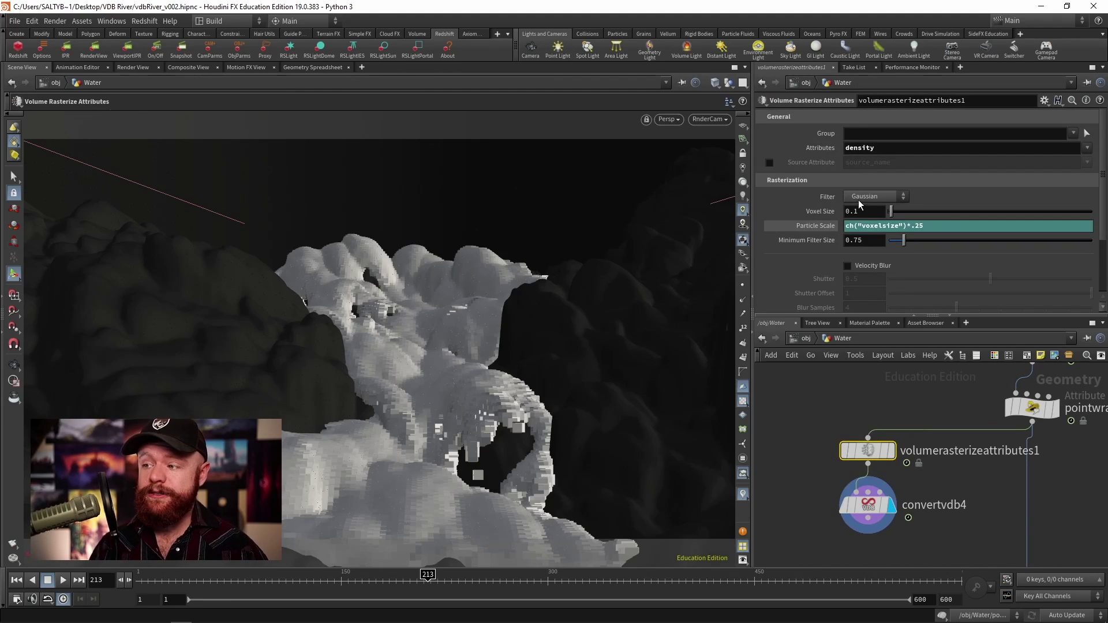
double_click(853, 211)
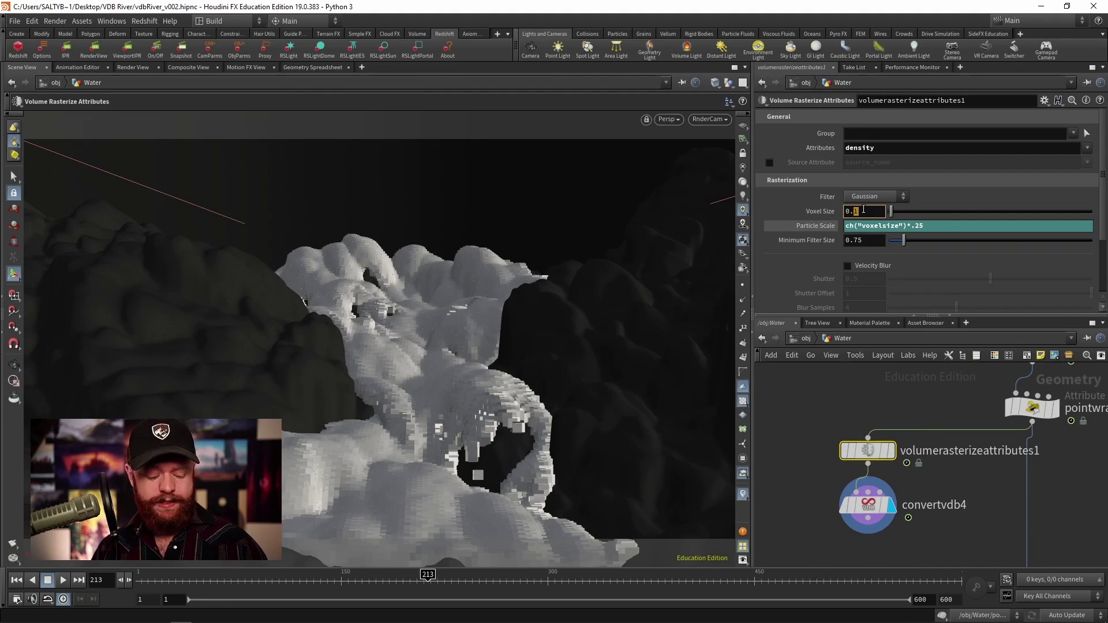
text(05)
key(Return)
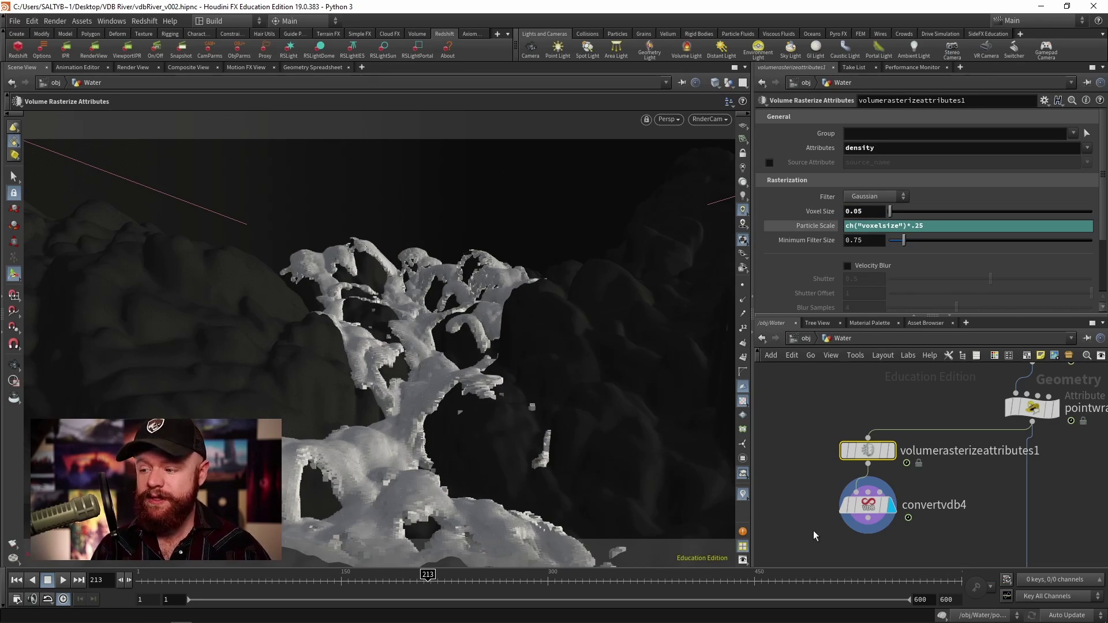
Lower convertvdb4's Fog Isovalue to .00025.
click(866, 506)
double_click(855, 178)
text(.00025)
key(Return)
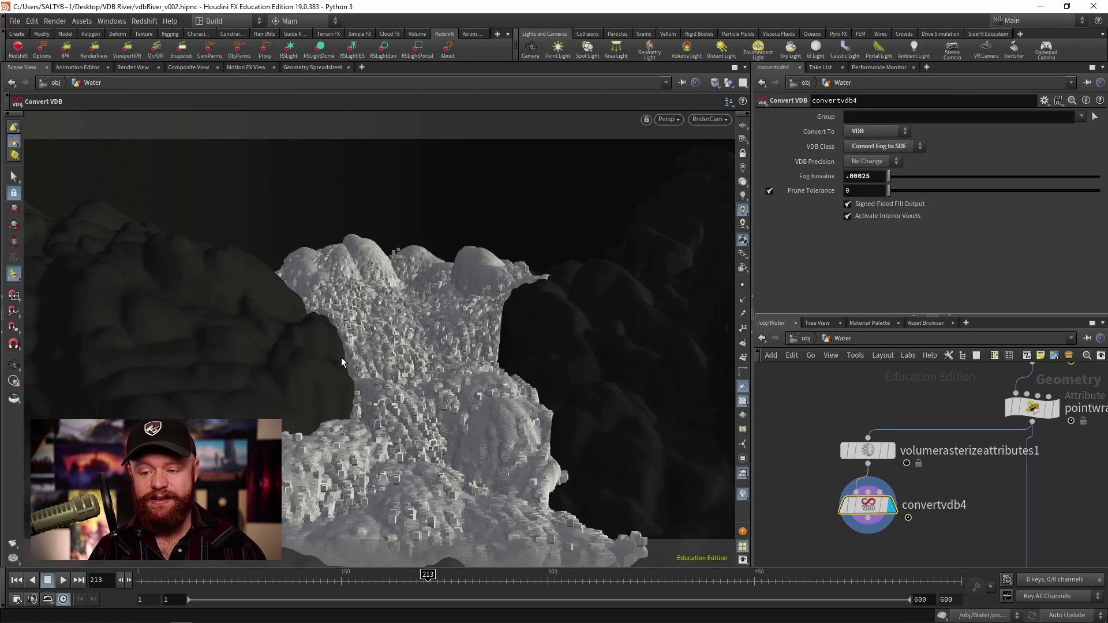
Orbit and zoom in to inspect the blocky water surface up close.
drag(343, 360, 295, 332)
scroll(395, 399, up, 5)
key(Return)
key(Escape)
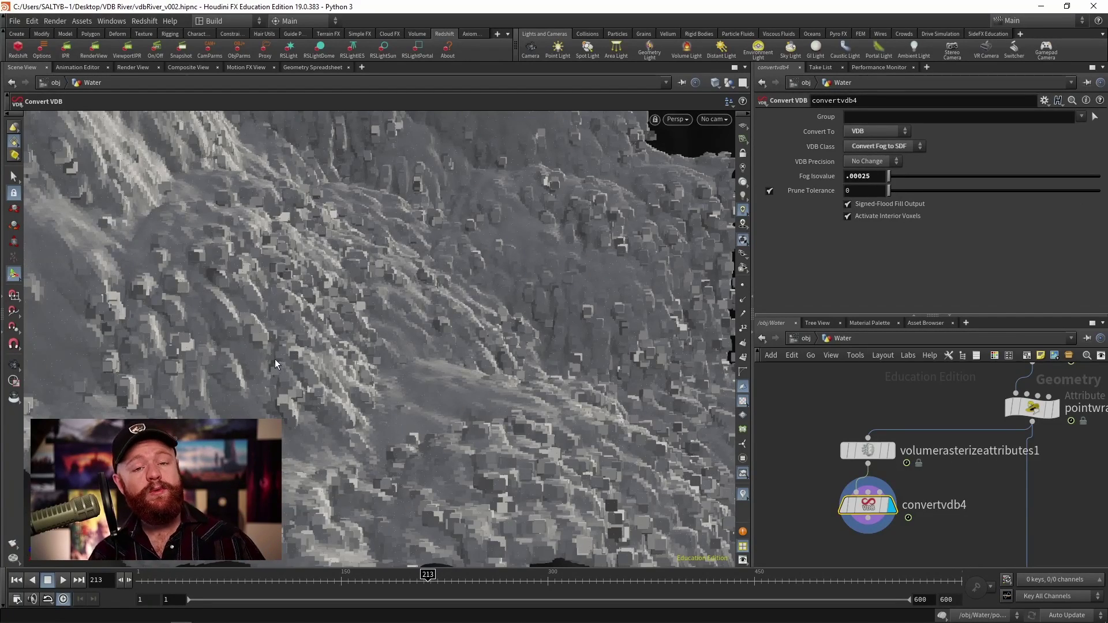
click(867, 450)
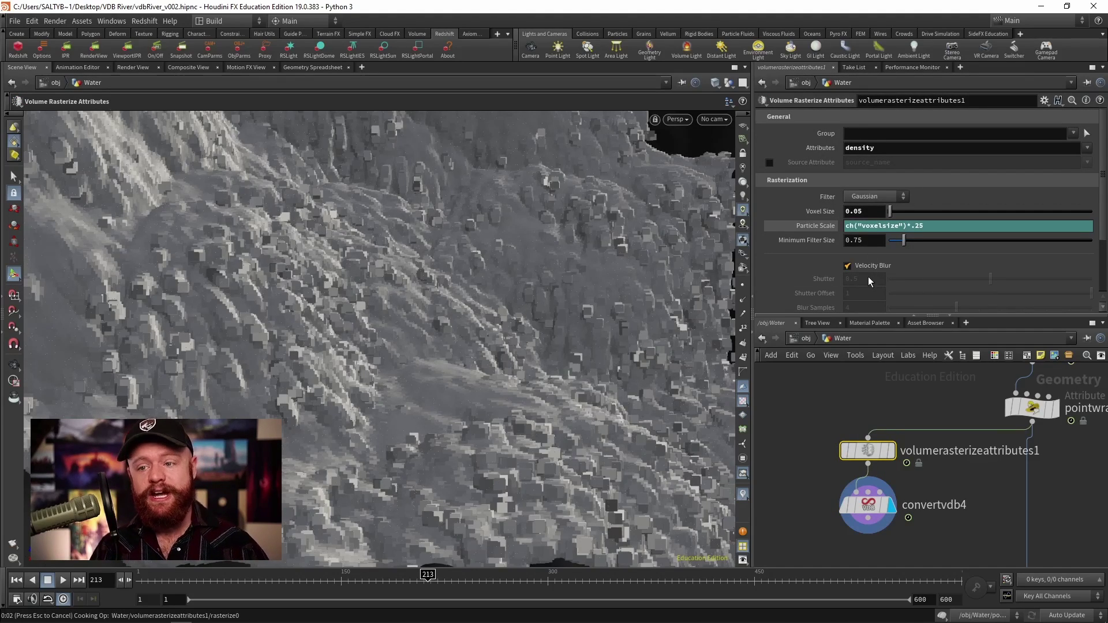
Set the rasterize node's velocity blur shutter to 3.
click(857, 280)
text(3)
key(Return)
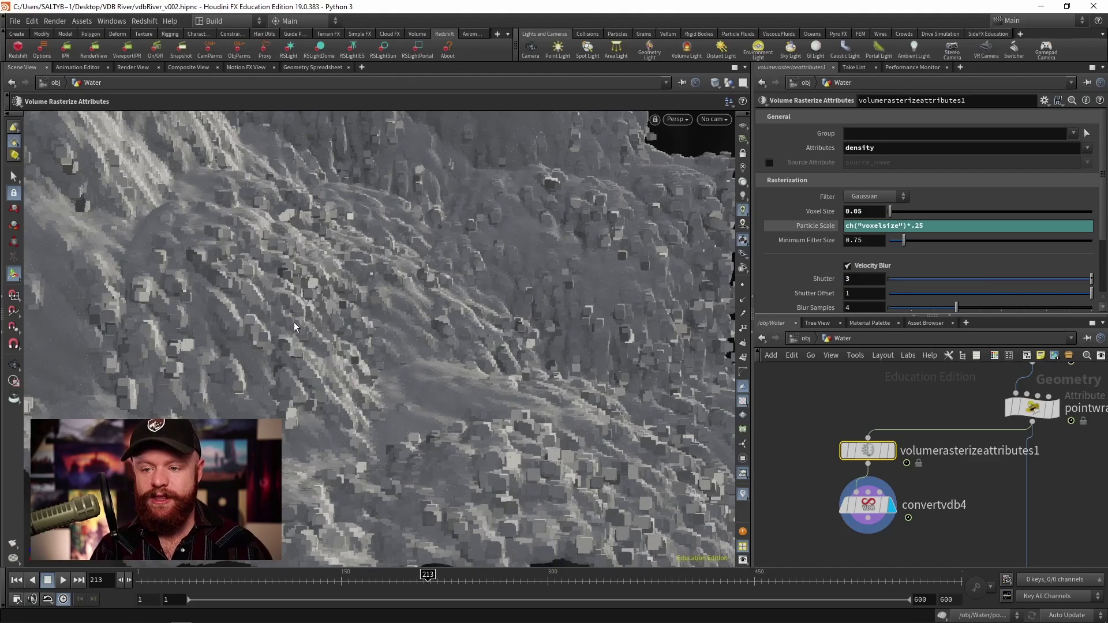
Move in close to inspect the streaked water volume and bring up convertvdb4's settings.
alt+drag(299, 320, 398, 310)
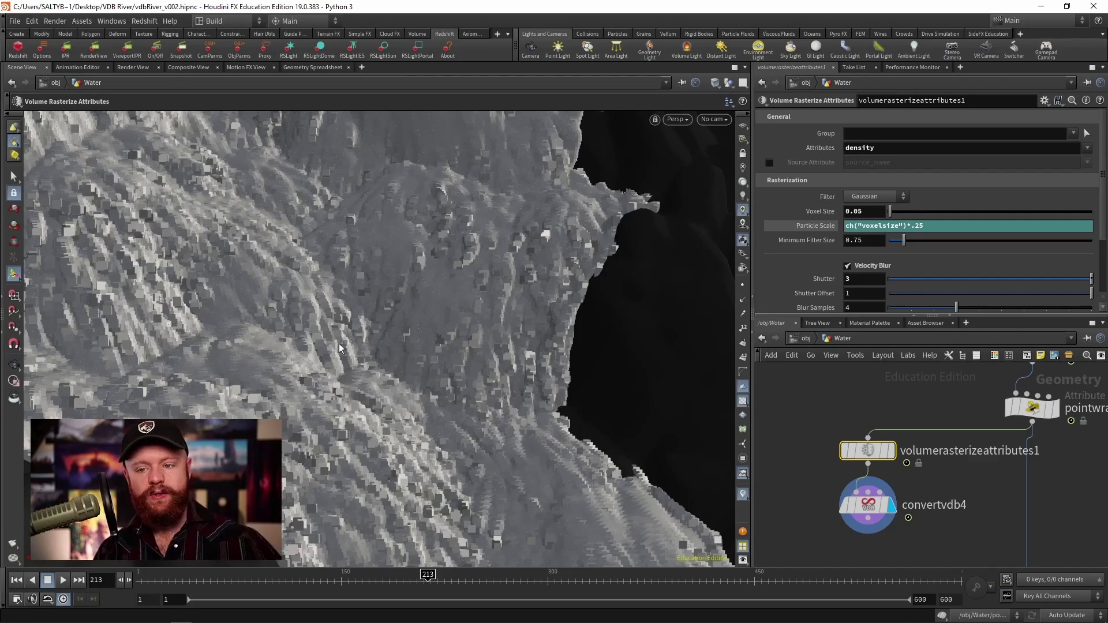
drag(334, 353, 301, 247)
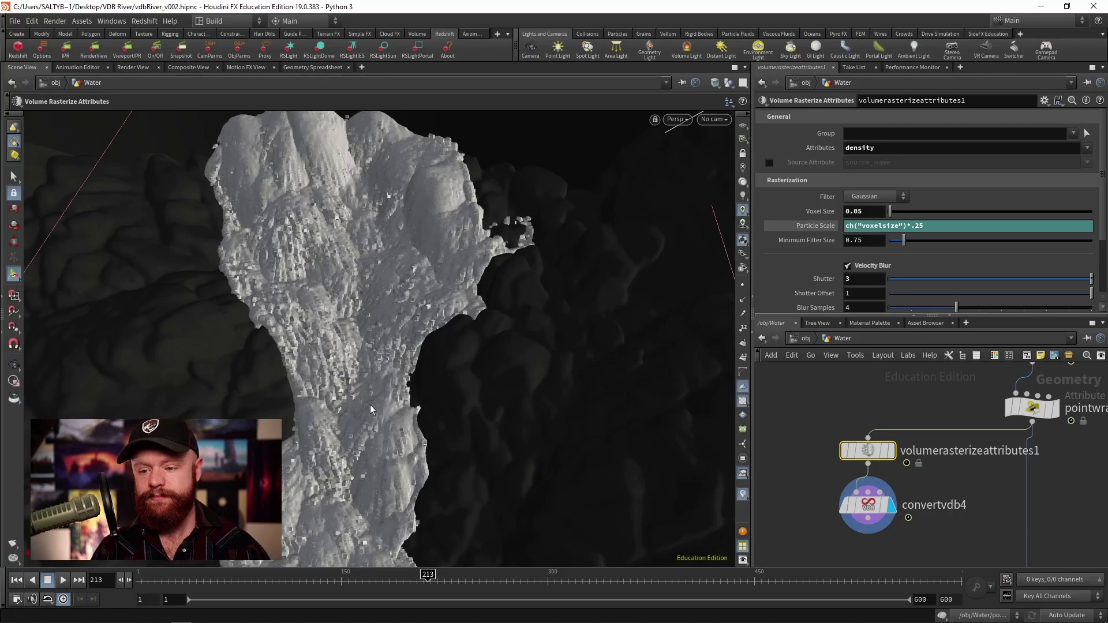
drag(371, 401, 404, 381)
scroll(808, 507, down, 2)
click(880, 461)
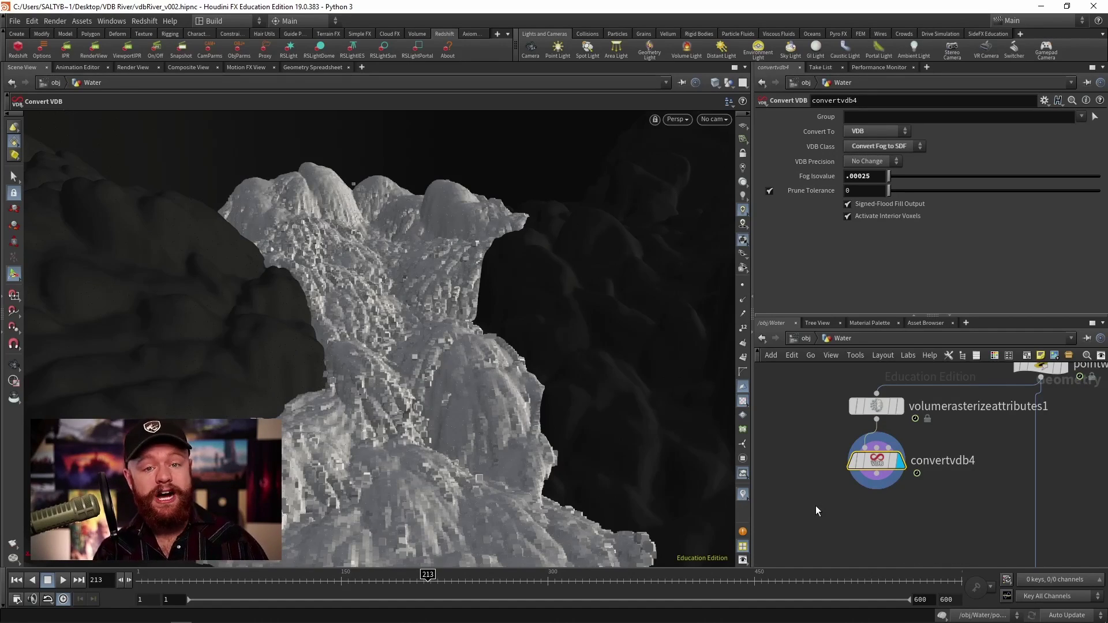
Add a Convert VDB node below convertvdb4 that converts the water SDF to Polygons.
key(Tab)
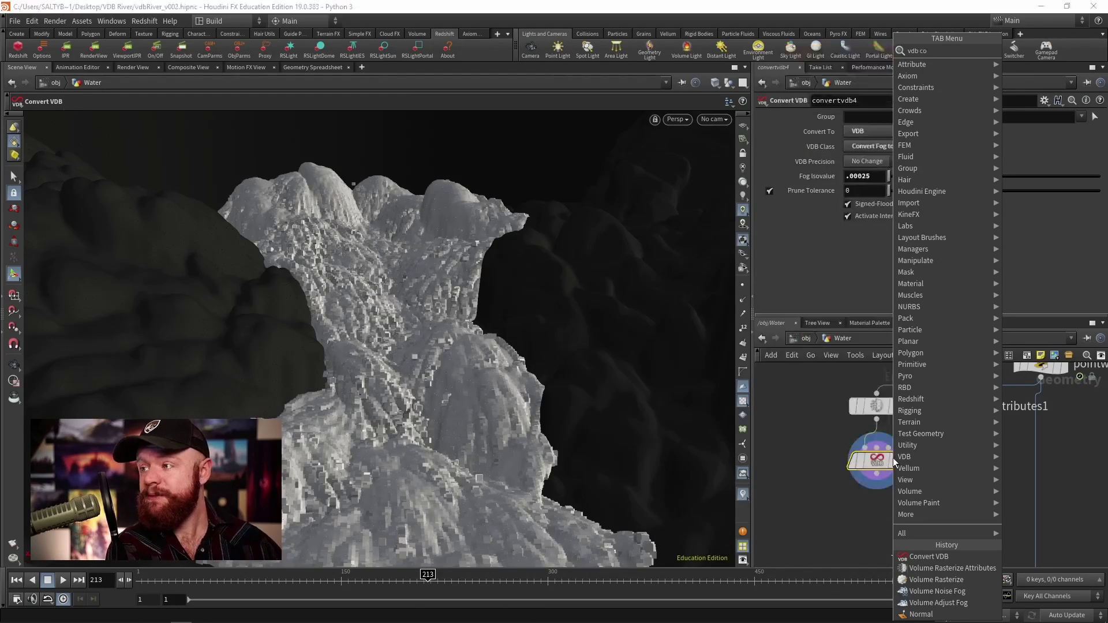
text(vdb conv)
key(Return)
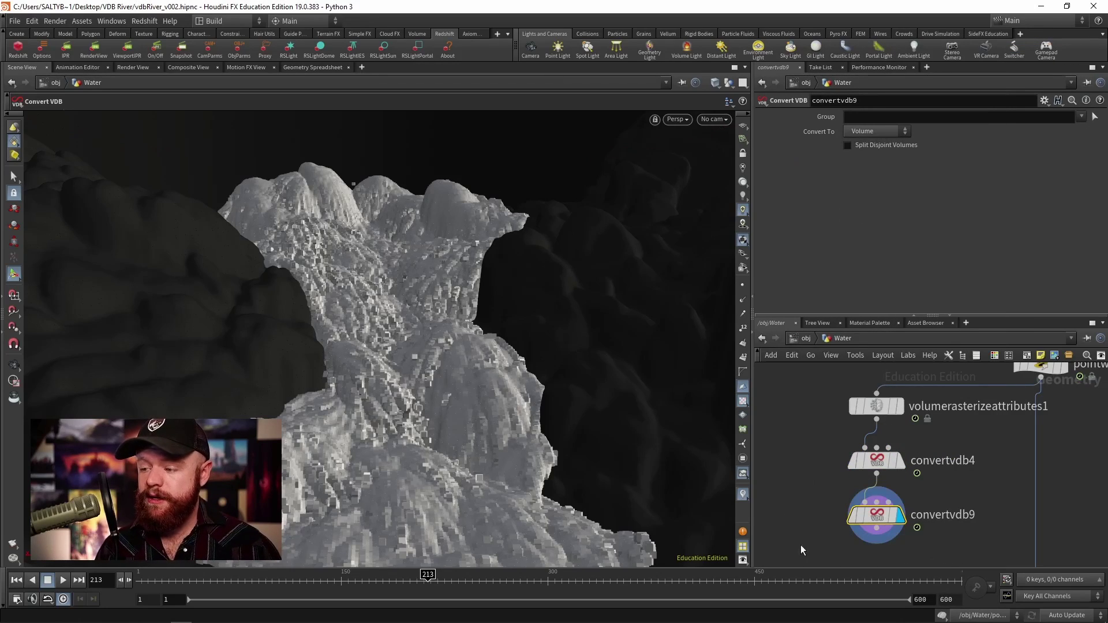
click(872, 132)
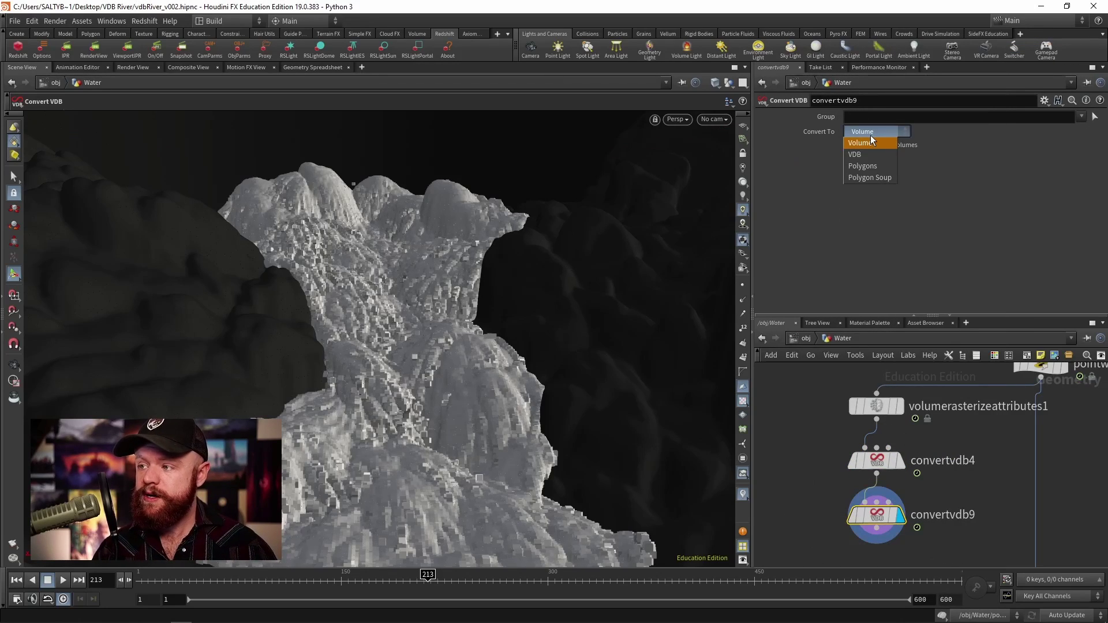
click(880, 165)
scroll(404, 369, up, 10)
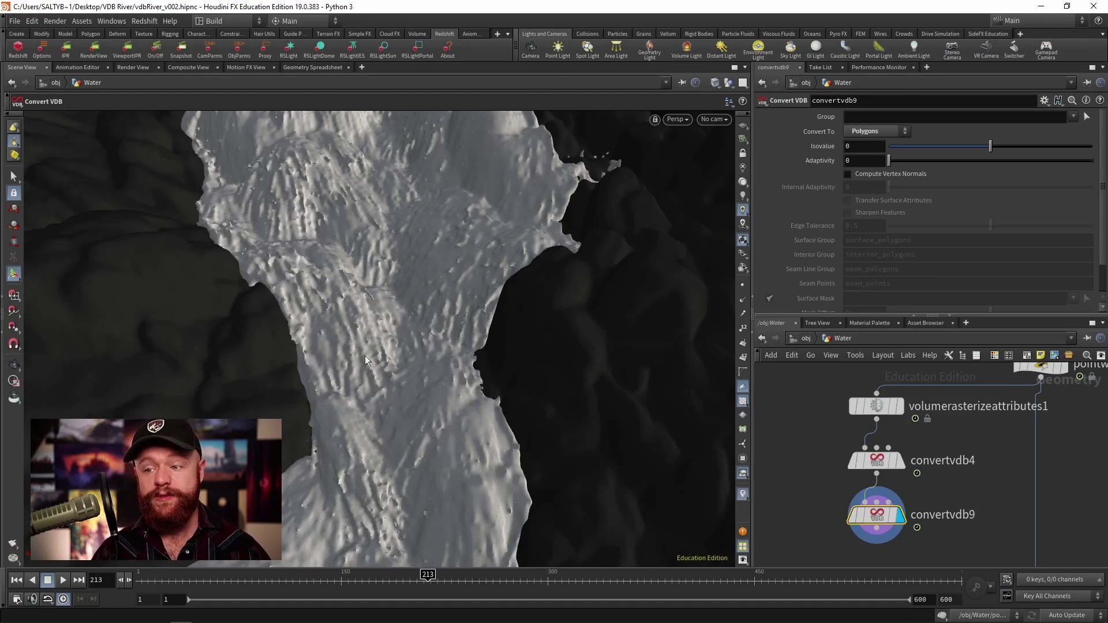
Frame the water mesh and view it through the RnderCam render camera.
key(h)
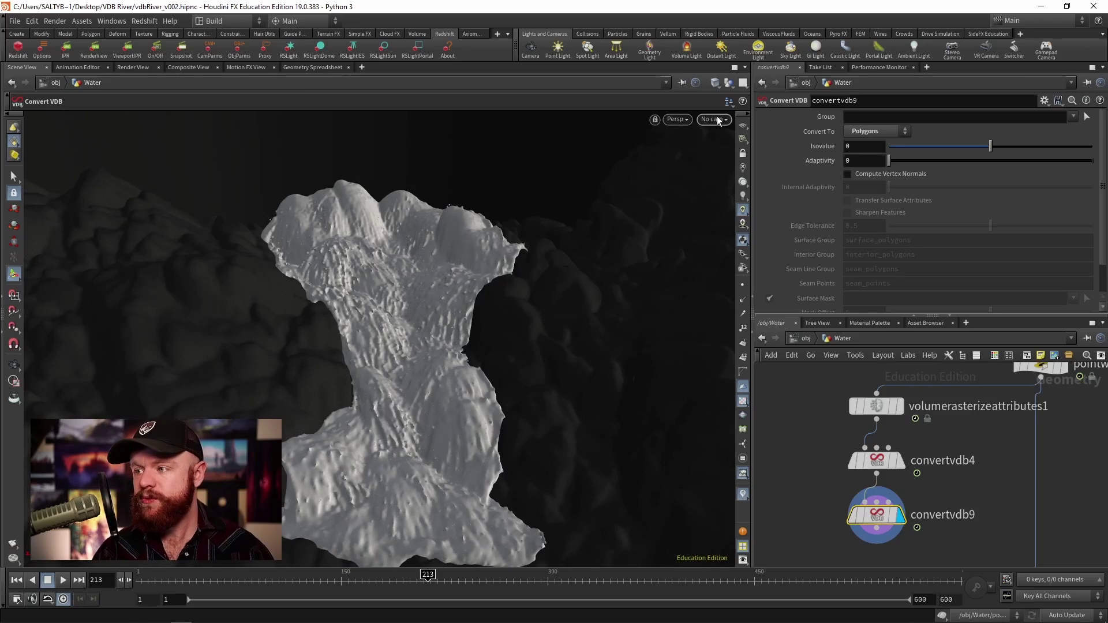
click(717, 119)
click(725, 175)
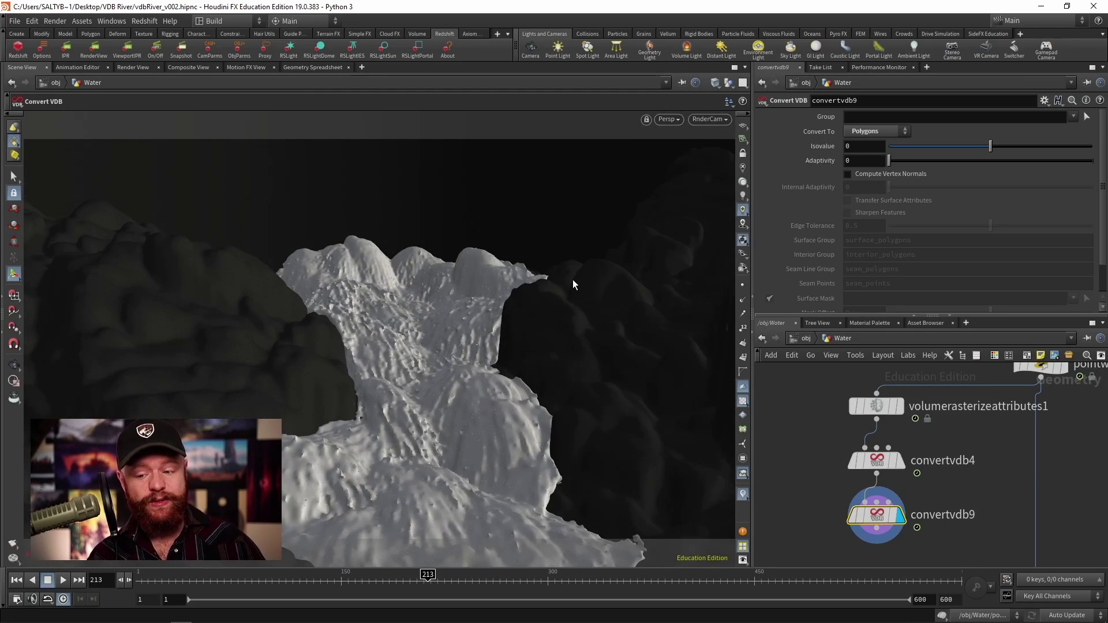
middle_drag(929, 431, 880, 483)
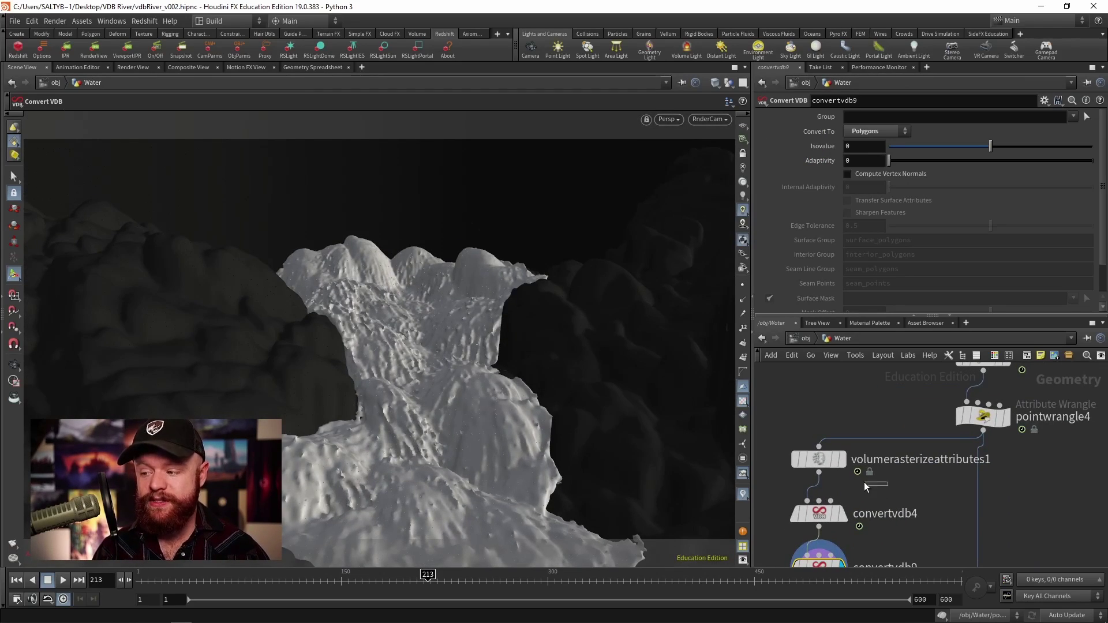
click(819, 453)
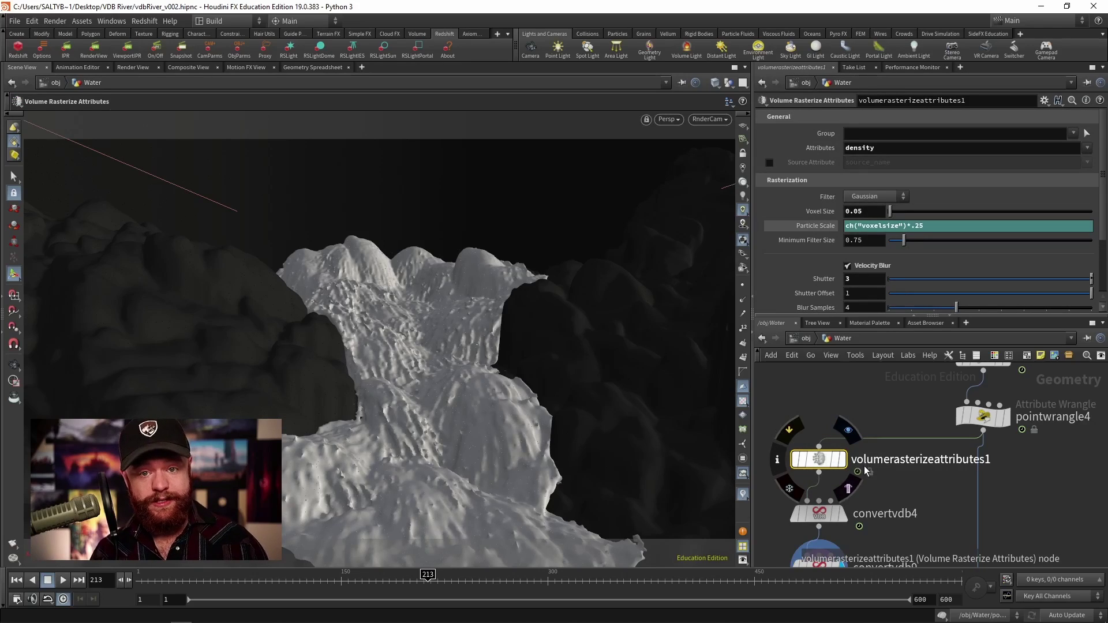
Raise the Minimum Filter Size to 2, then settle on 1.5.
click(856, 243)
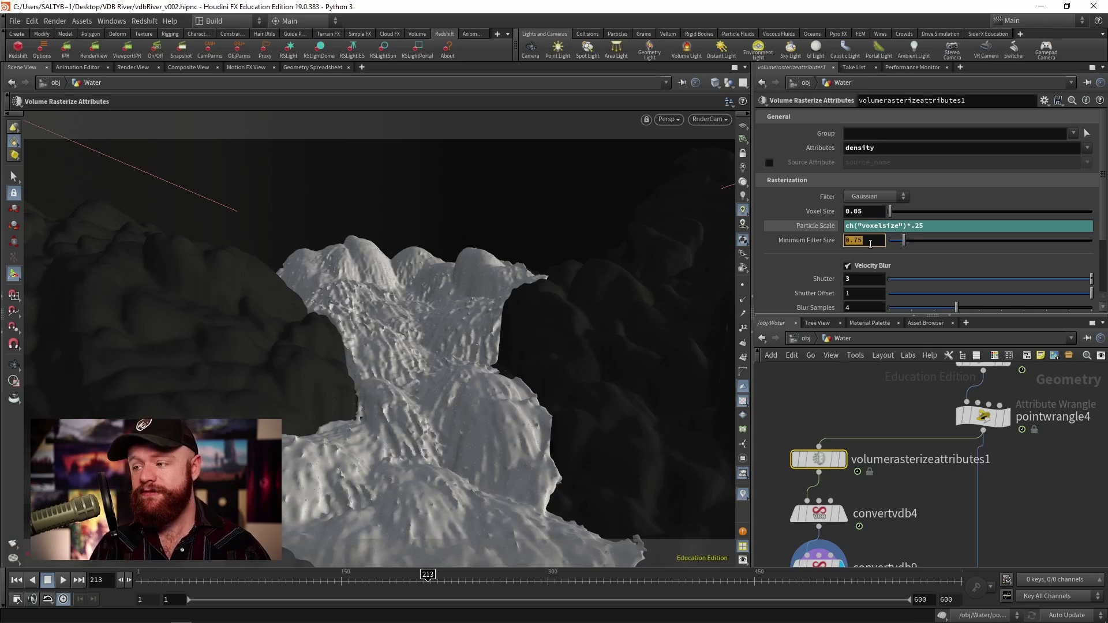
text(2)
key(Return)
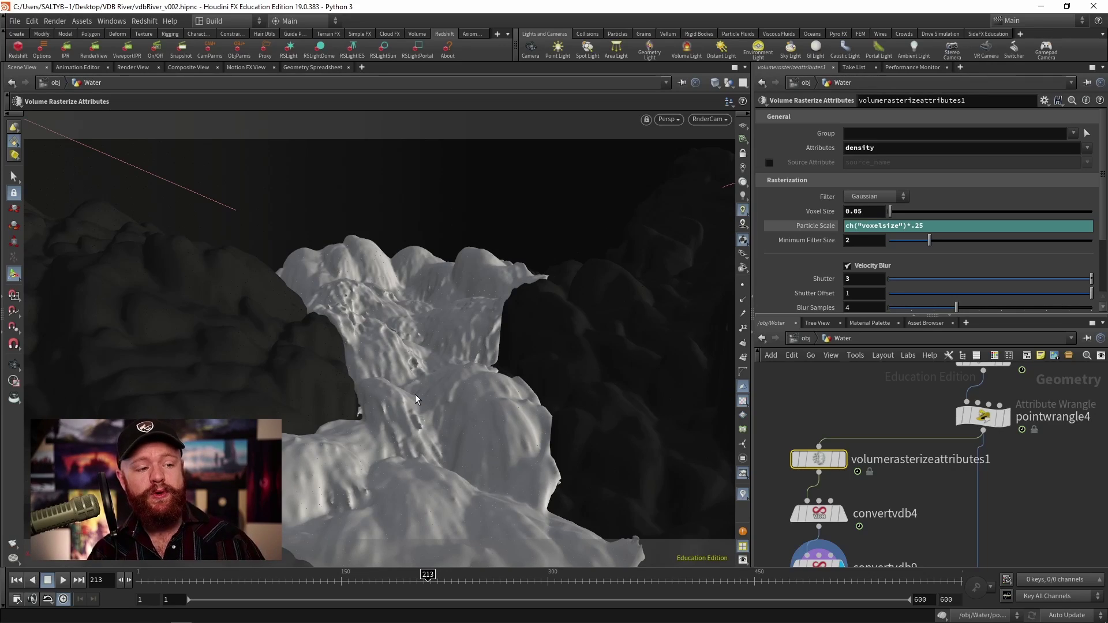
click(855, 246)
text(1.5)
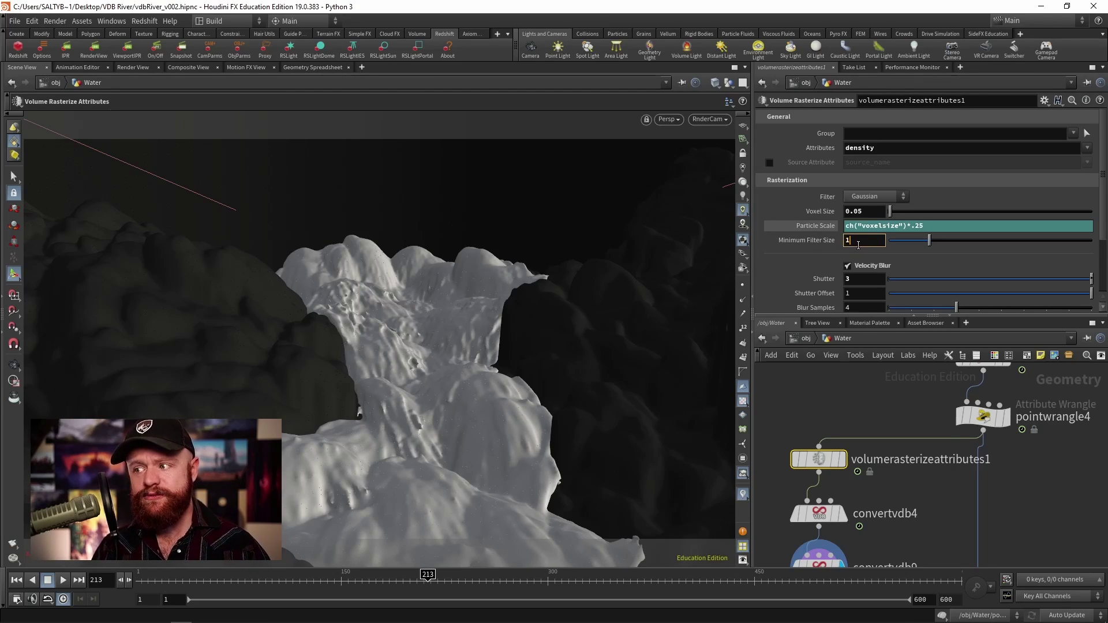
key(Return)
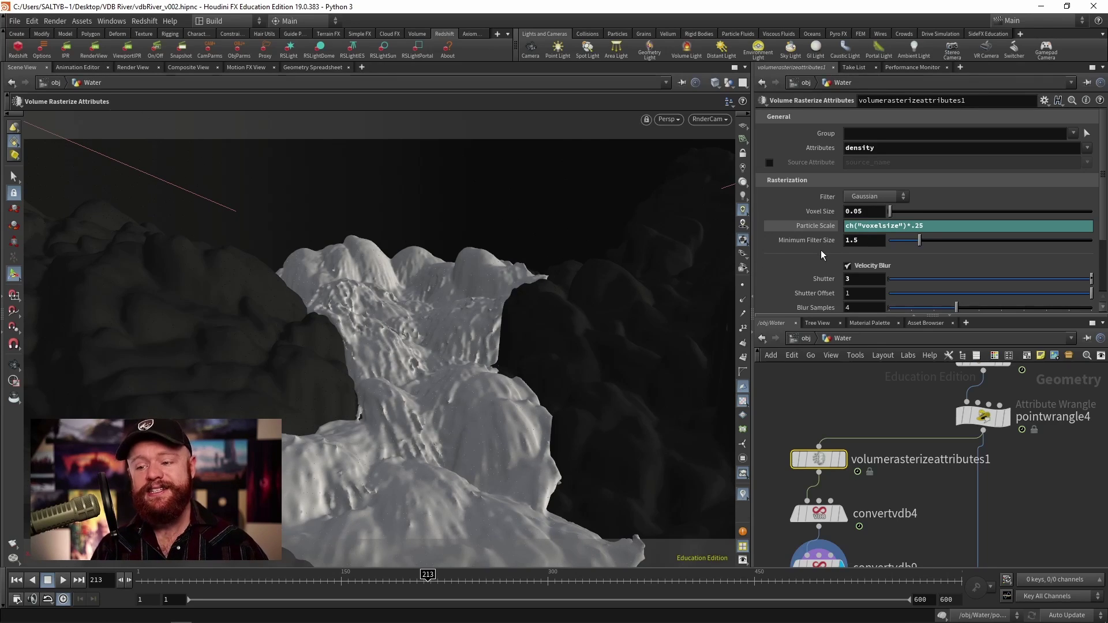
Select and then deselect convertvdb4 to hide its voxel preview.
middle_drag(898, 512, 900, 464)
click(812, 479)
click(878, 492)
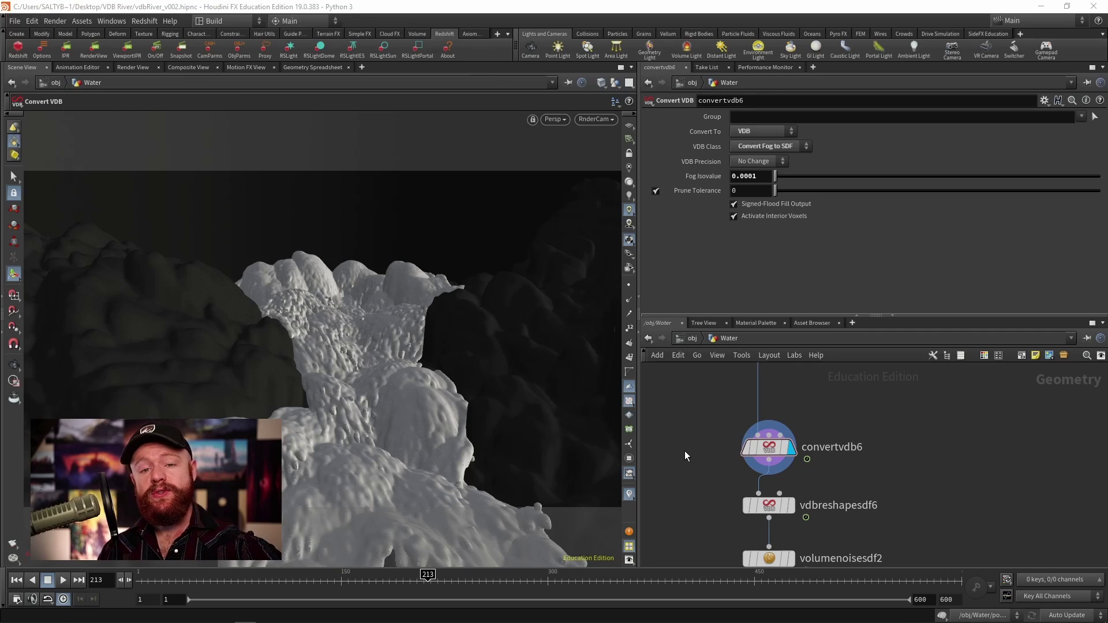
Display the dilated SDF from vdbreshapesdf6, then the noise-carved water from volumenoisesdf2.
click(766, 449)
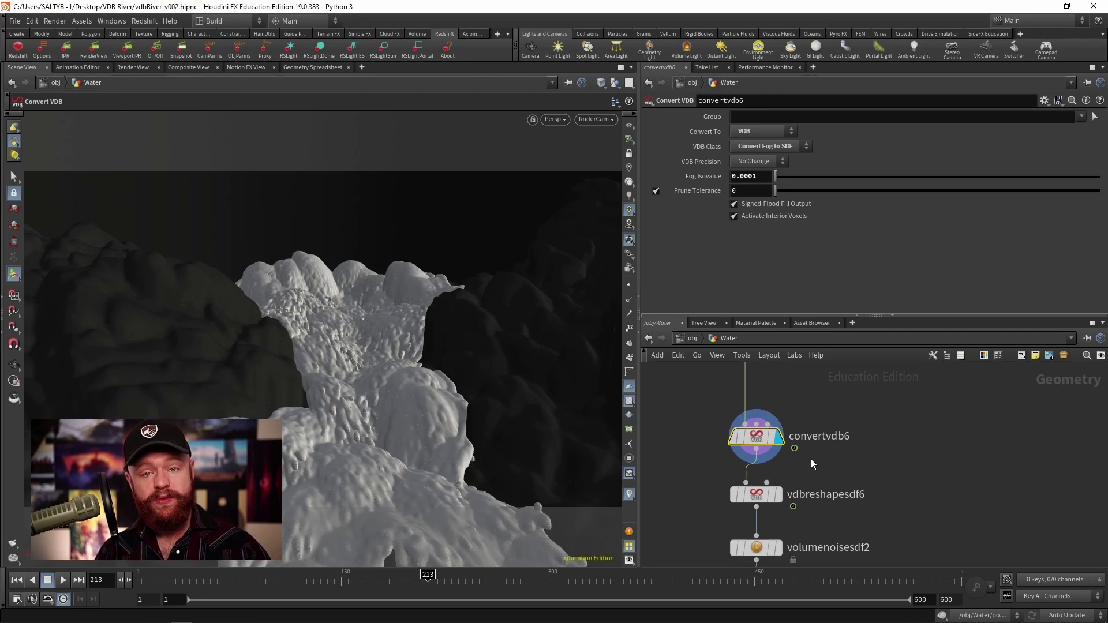
click(778, 494)
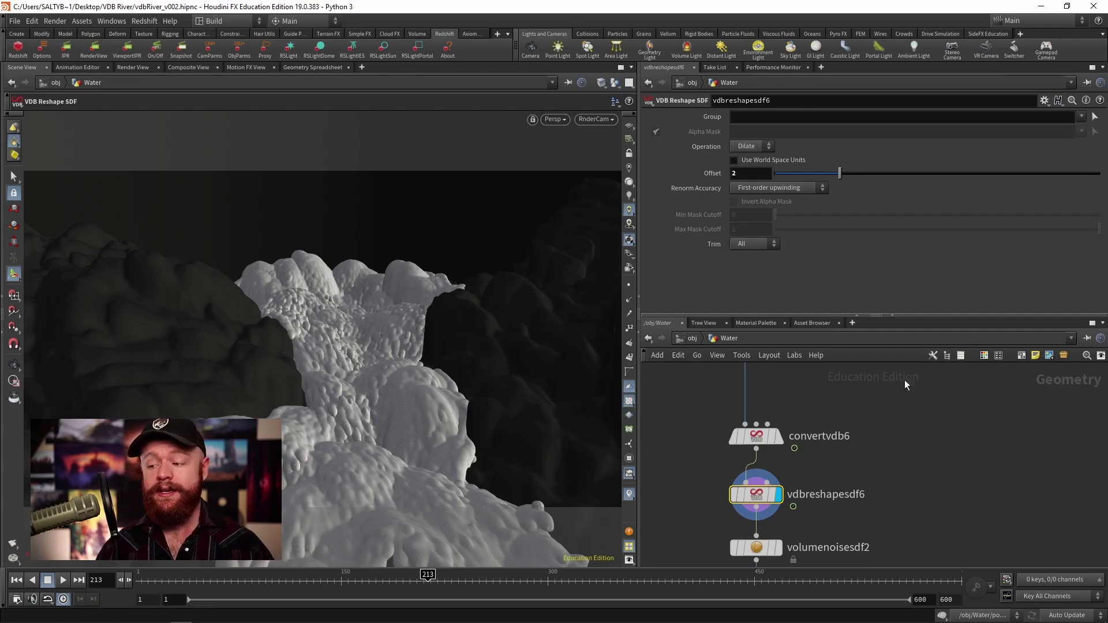
scroll(854, 502, down, 3)
drag(685, 452, 774, 476)
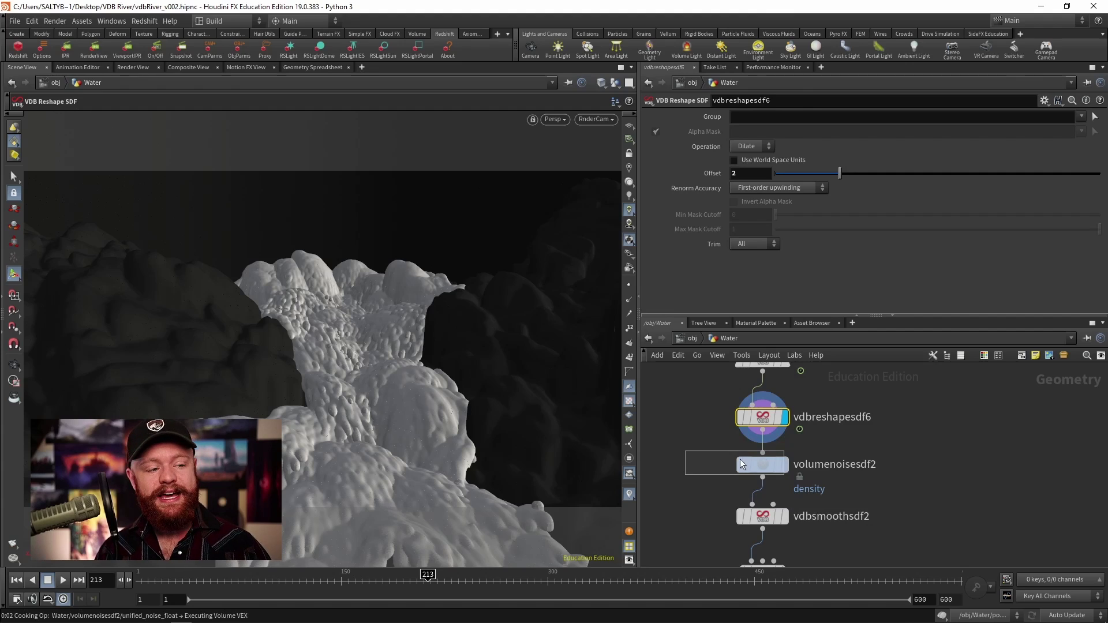
drag(740, 464, 740, 465)
click(785, 465)
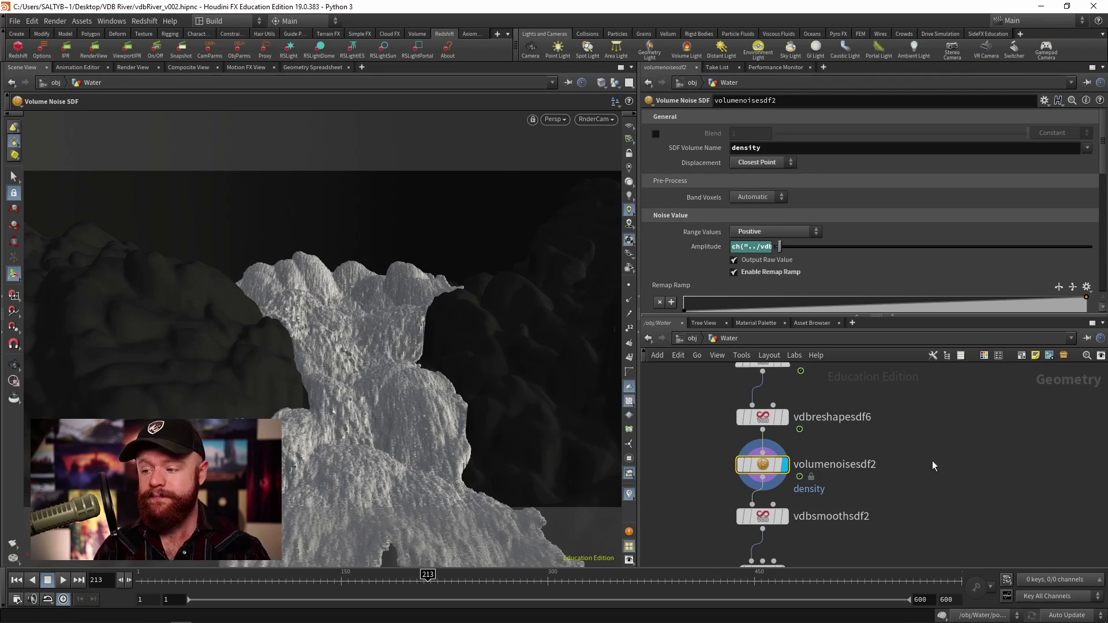
Compare dilated versus noise-carved water, review volumenoisesdf2's noise settings, and pan back.
mouse_move(742, 471)
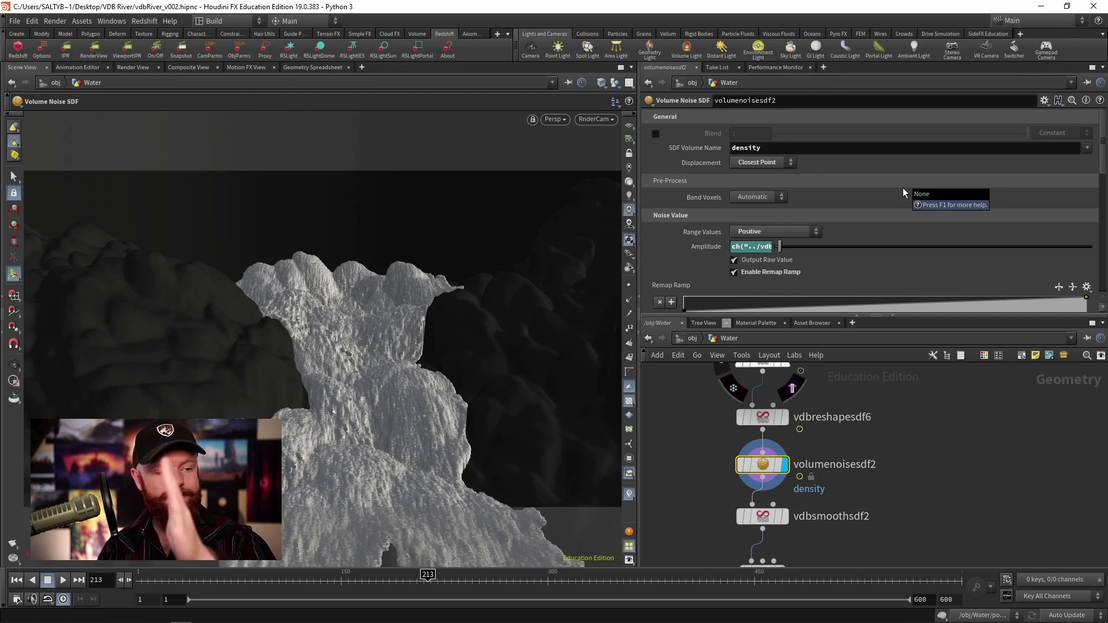
click(771, 414)
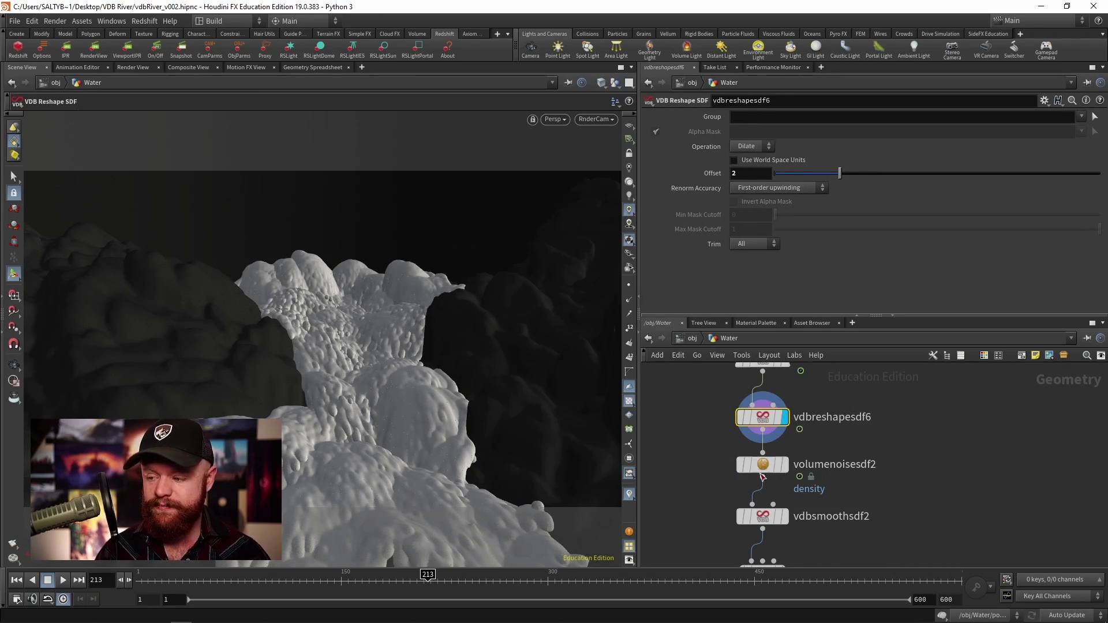
click(783, 465)
click(764, 472)
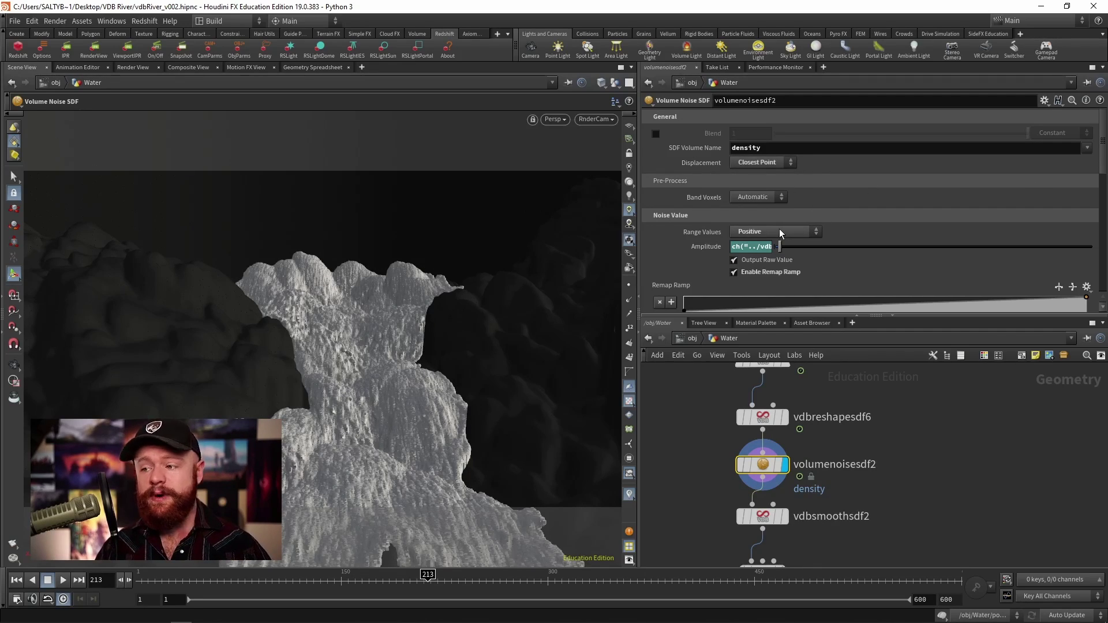
drag(1101, 176, 1094, 254)
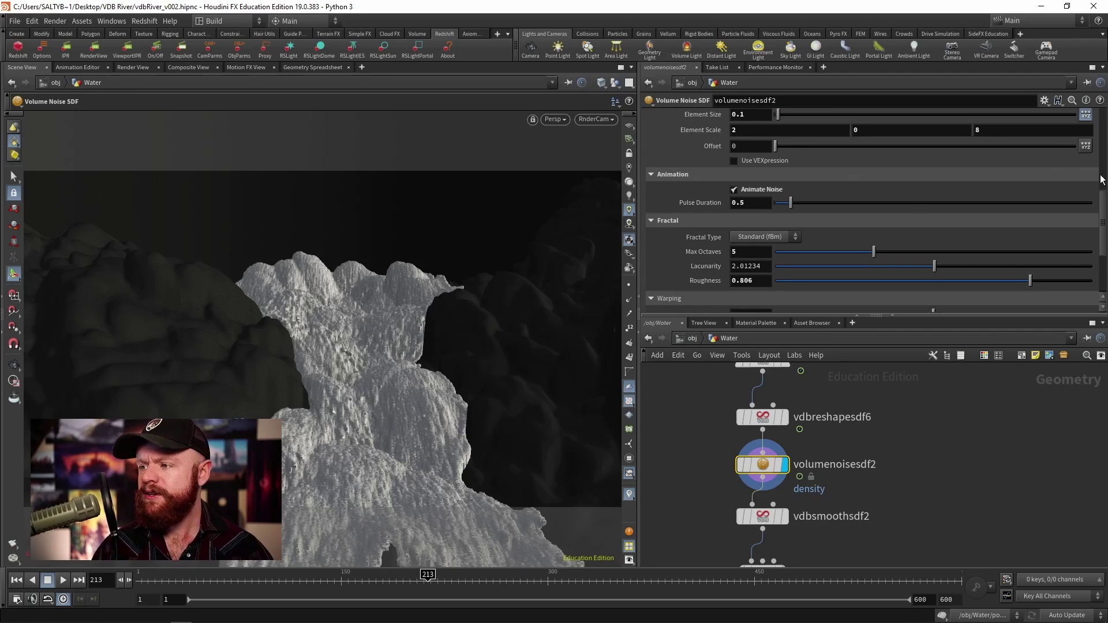
drag(1102, 211, 1069, 188)
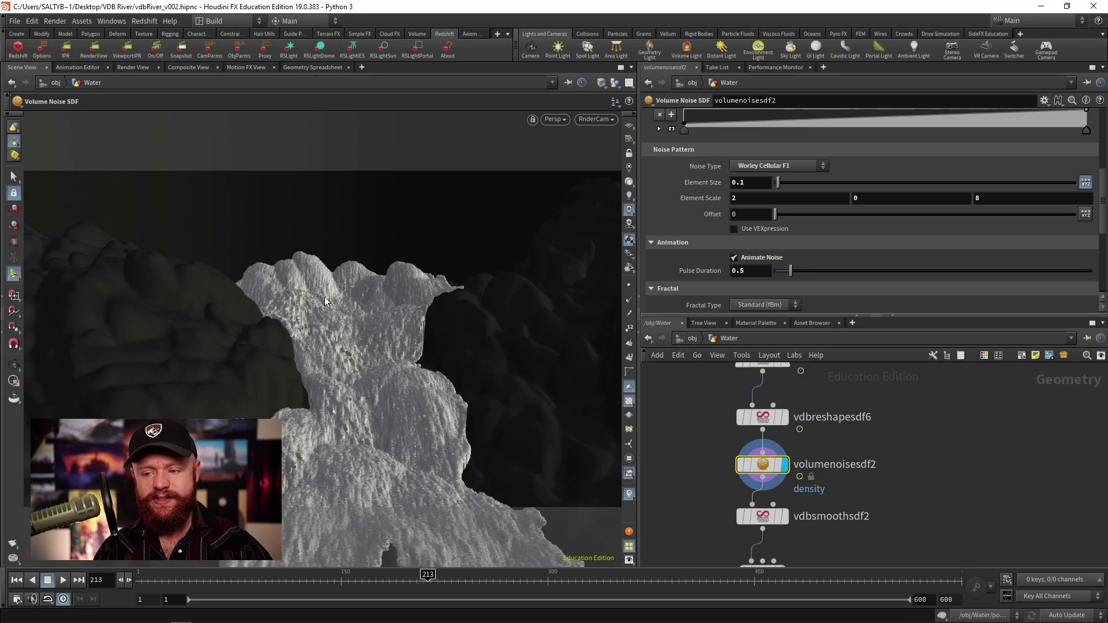
middle_drag(883, 425, 835, 468)
Add an Attribute Noise Float node fed by pointwrangle4 and display it.
key(Tab)
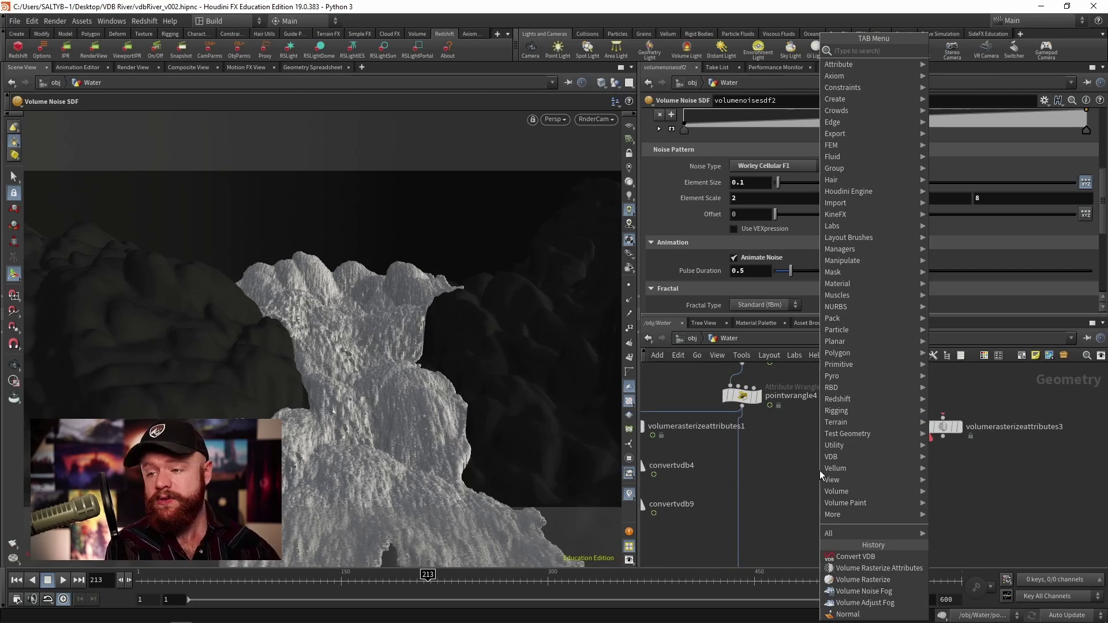
text(v)
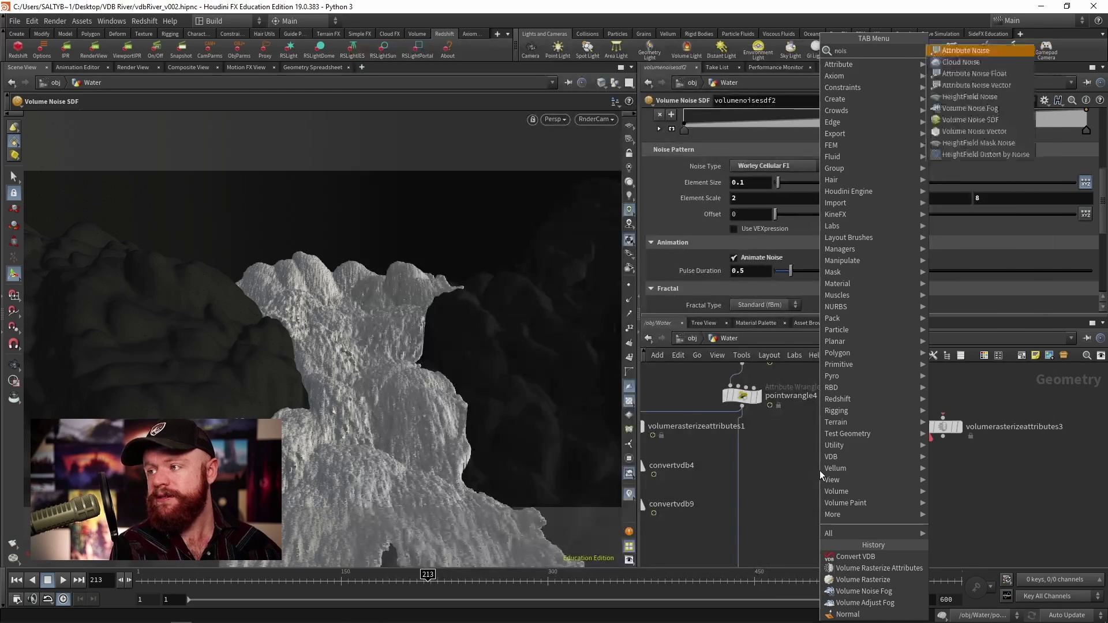
text(e)
key(Down)
key(Down)
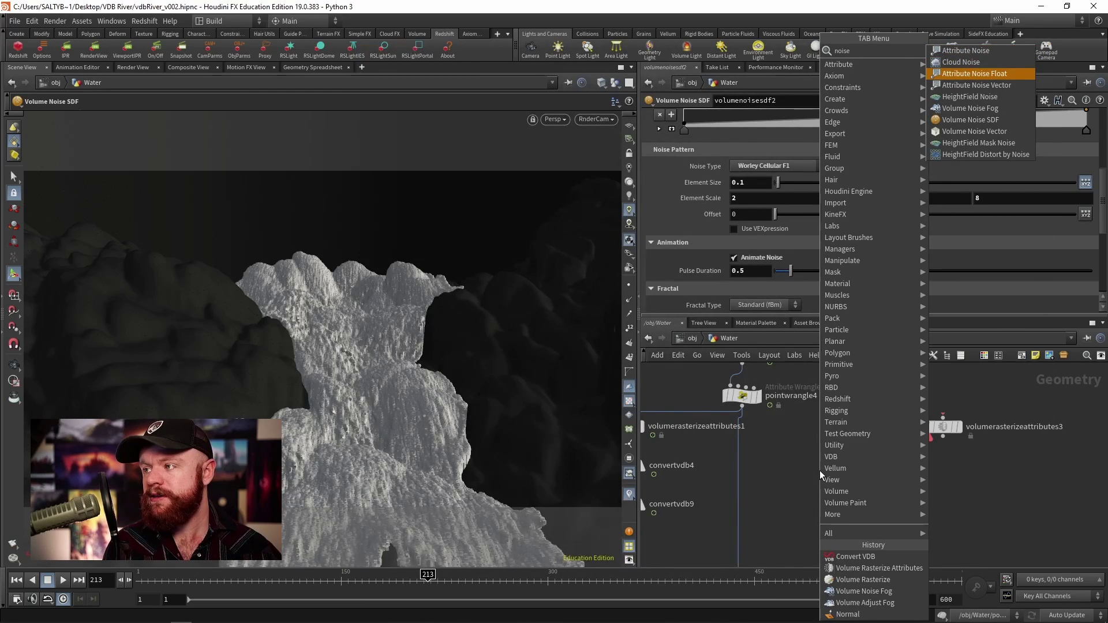
key(Return)
click(819, 470)
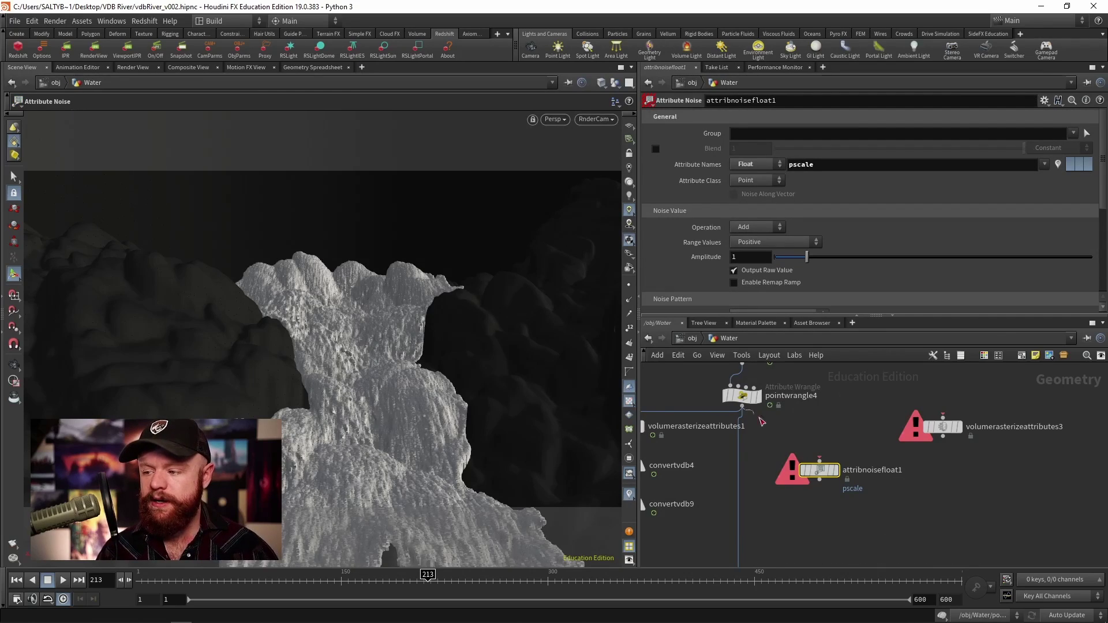
click(742, 407)
click(819, 460)
drag(820, 470, 822, 465)
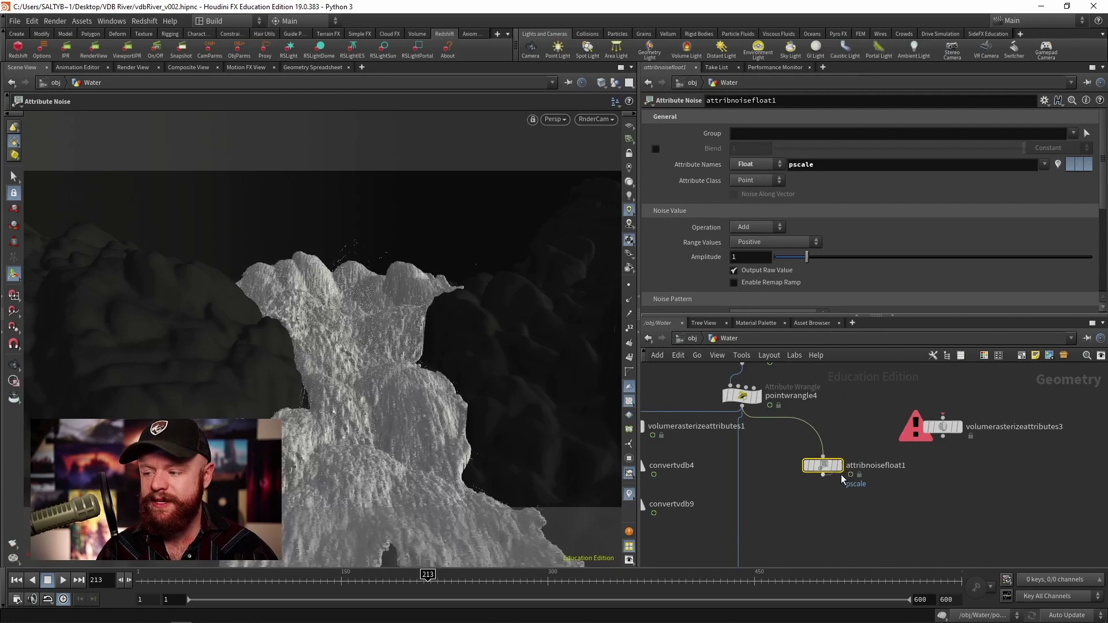
mouse_move(849, 477)
click(844, 445)
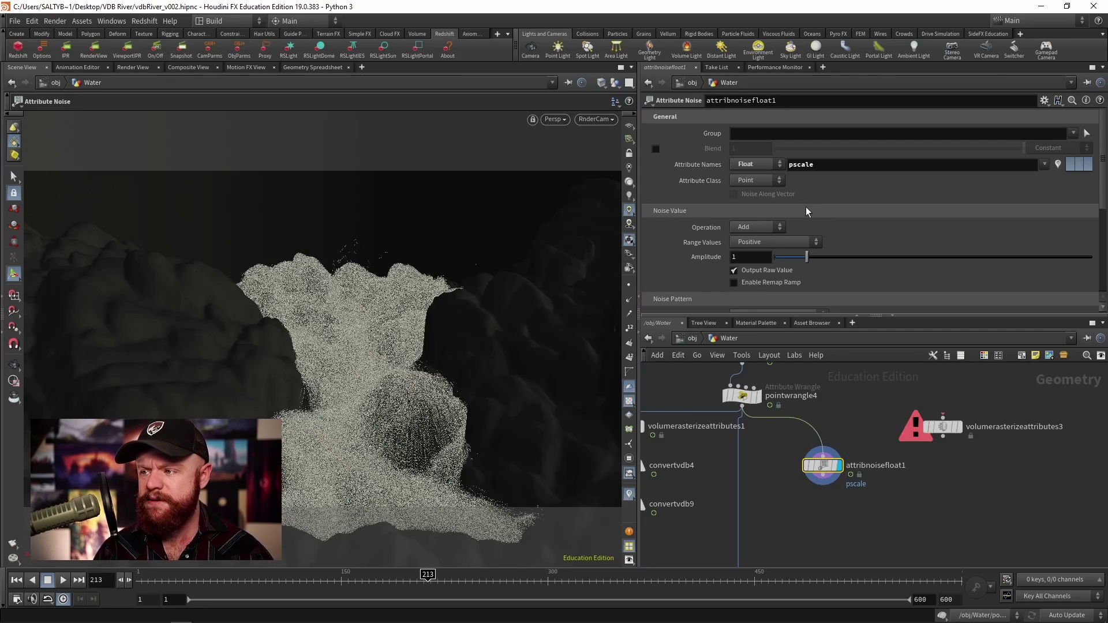
Noise the Cd attribute with per-axis element scale 2, 0, 8.
double_click(799, 164)
text(Cd)
key(Return)
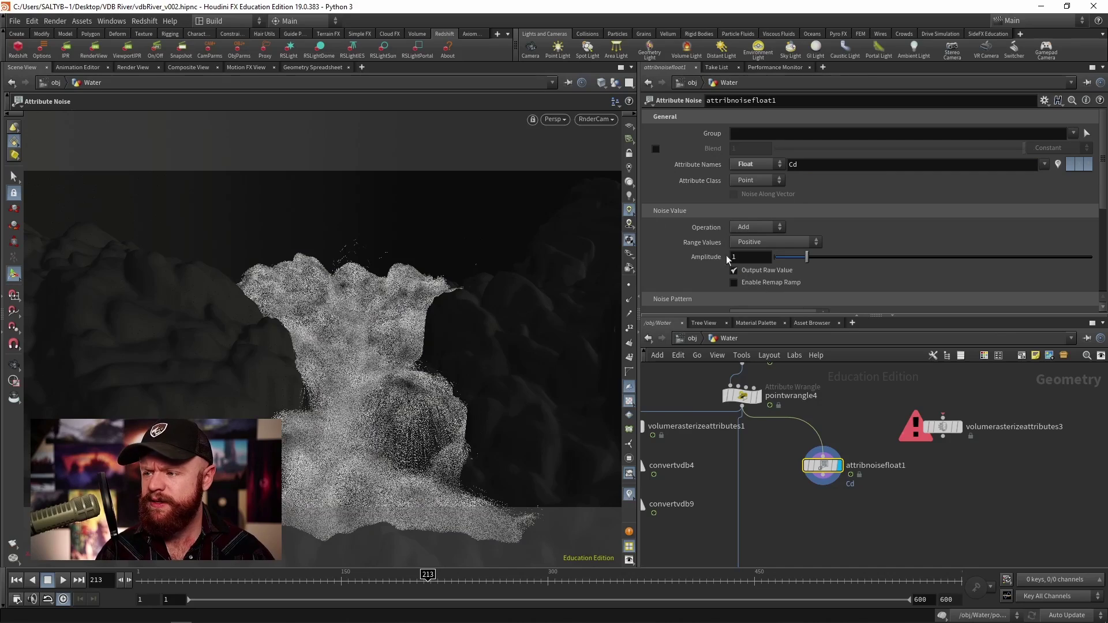
scroll(1091, 222, down, 4)
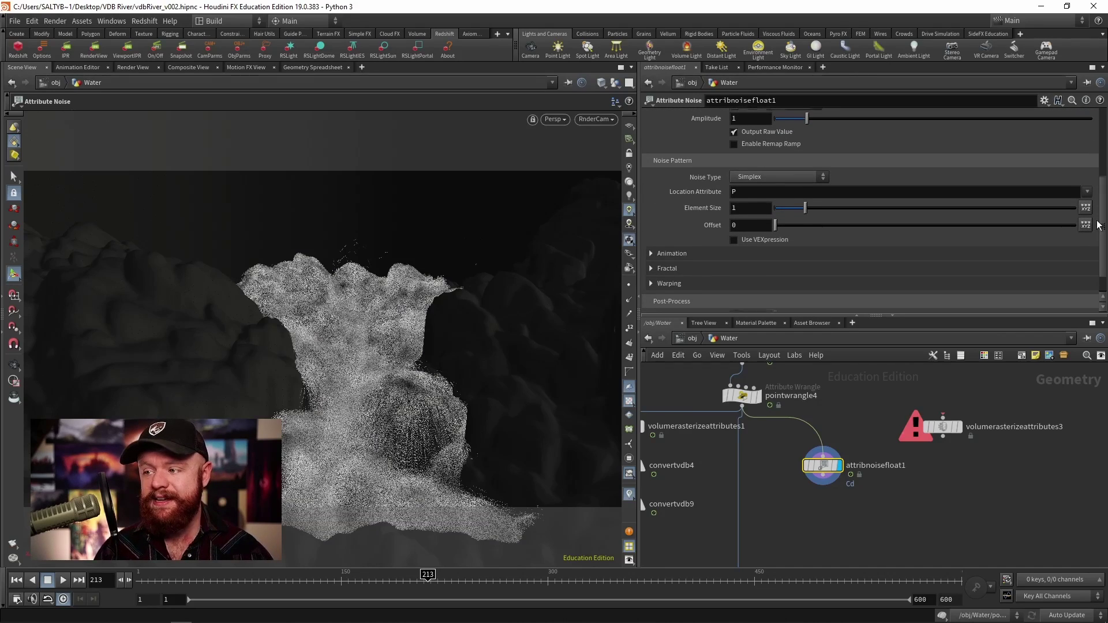
click(1086, 210)
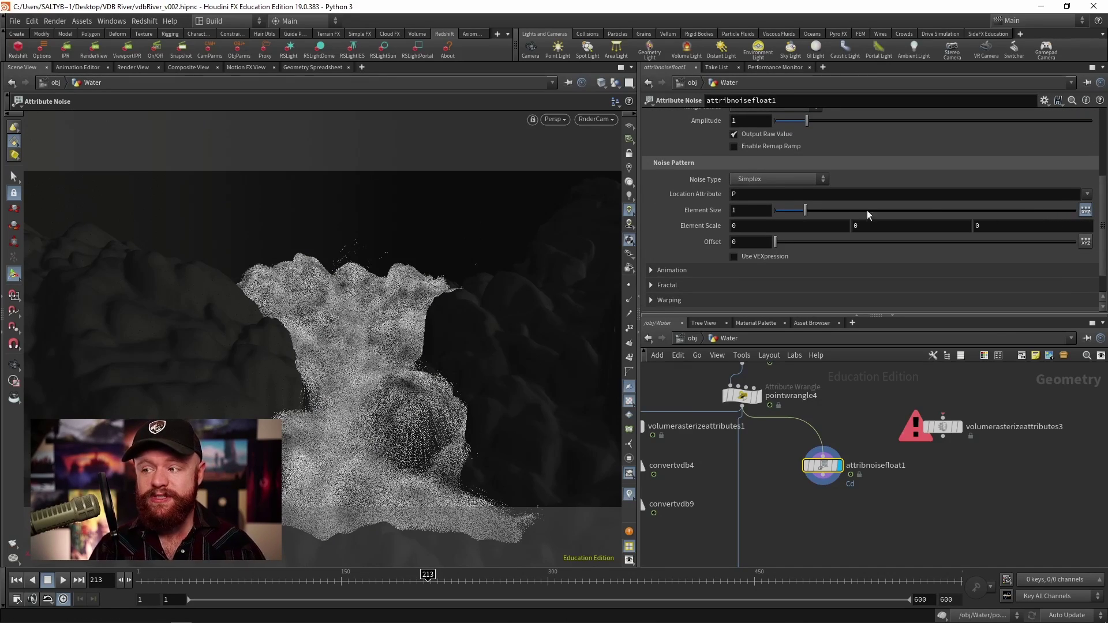
click(734, 226)
text(2)
click(919, 224)
text(0)
click(993, 226)
text(8)
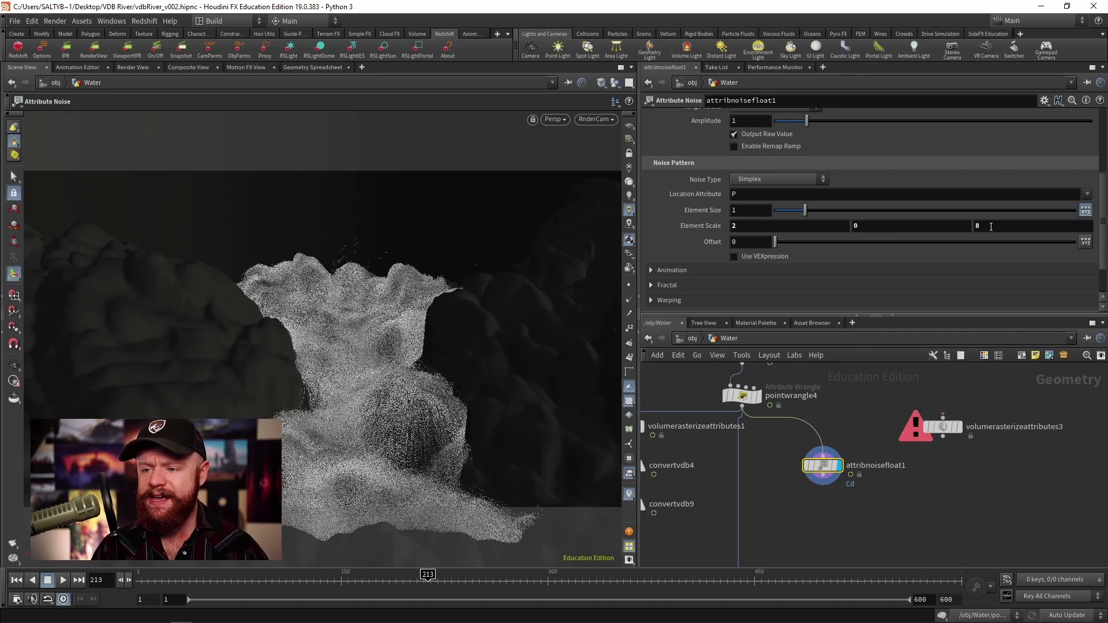
key(Return)
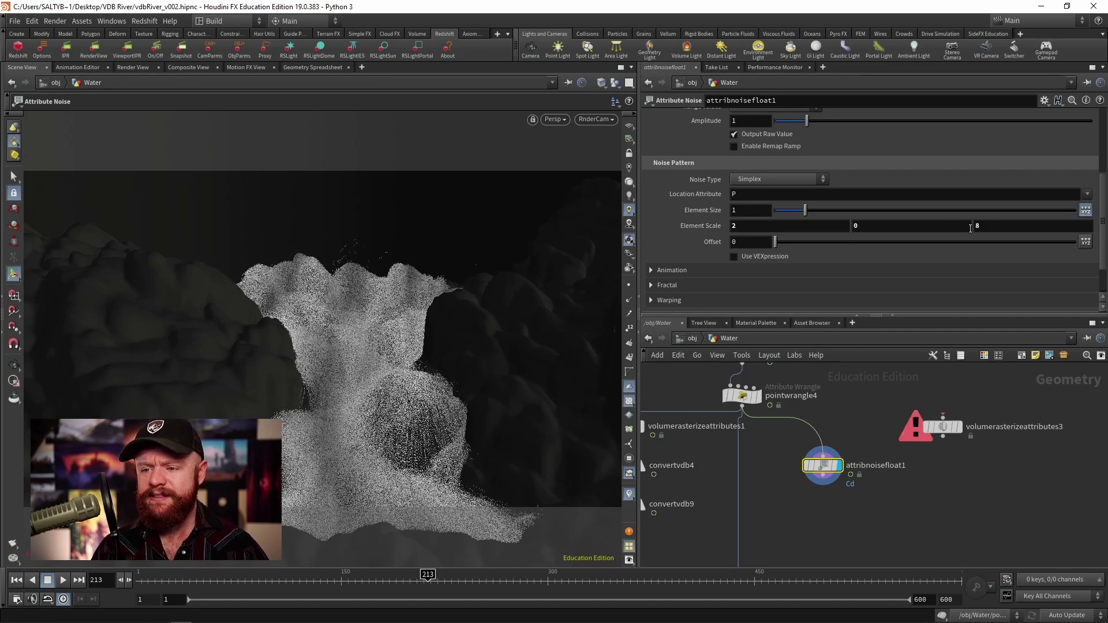
Set the noise Element Size to .05.
click(755, 213)
text(.1)
key(Return)
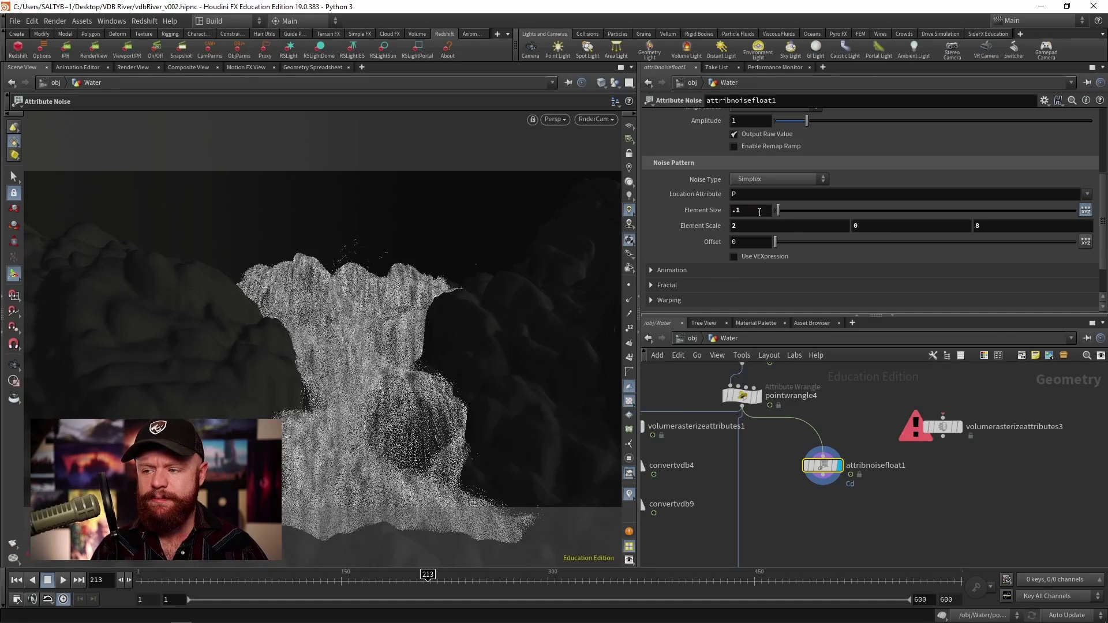
click(759, 212)
text(.05)
key(Return)
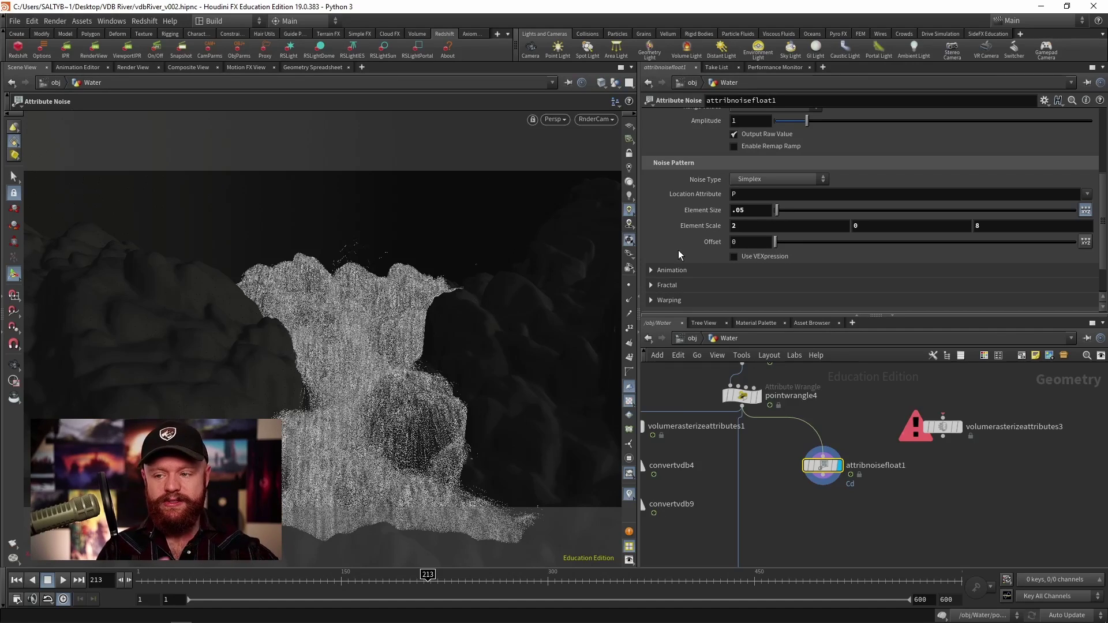
Keep the noise animated and set Pulse Duration to .25, correcting a mistyped .025.
click(685, 270)
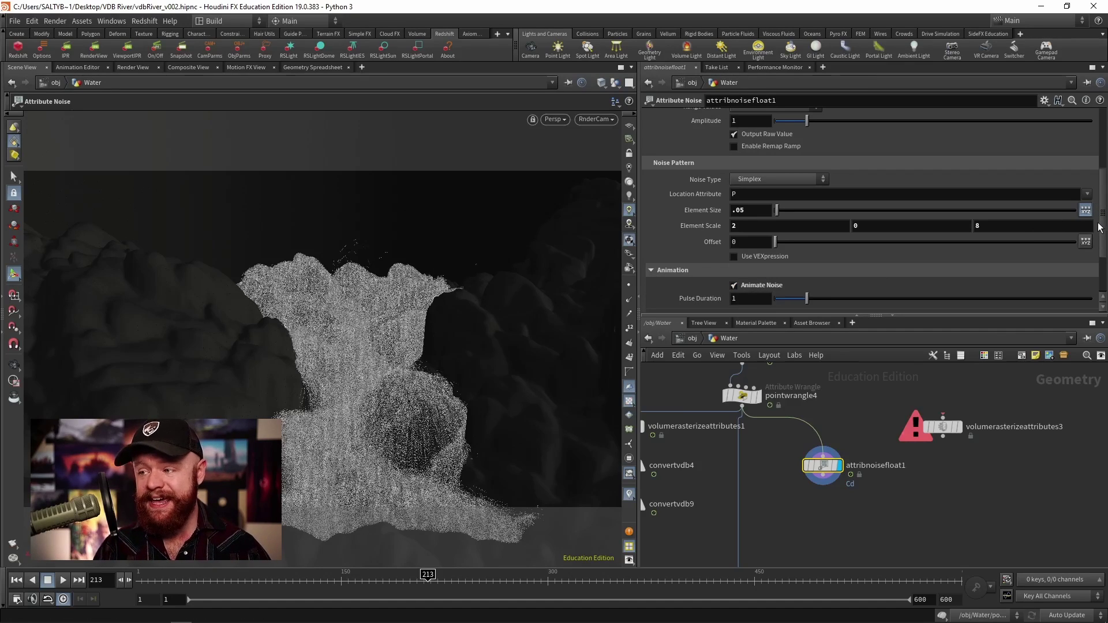
scroll(1102, 228, down, 1)
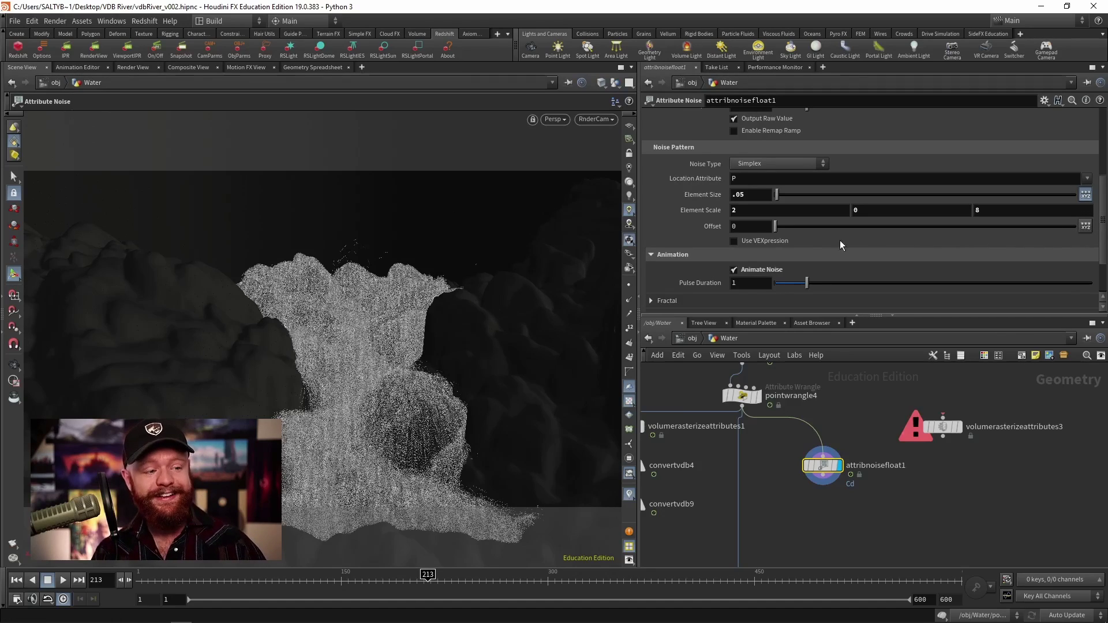
click(733, 284)
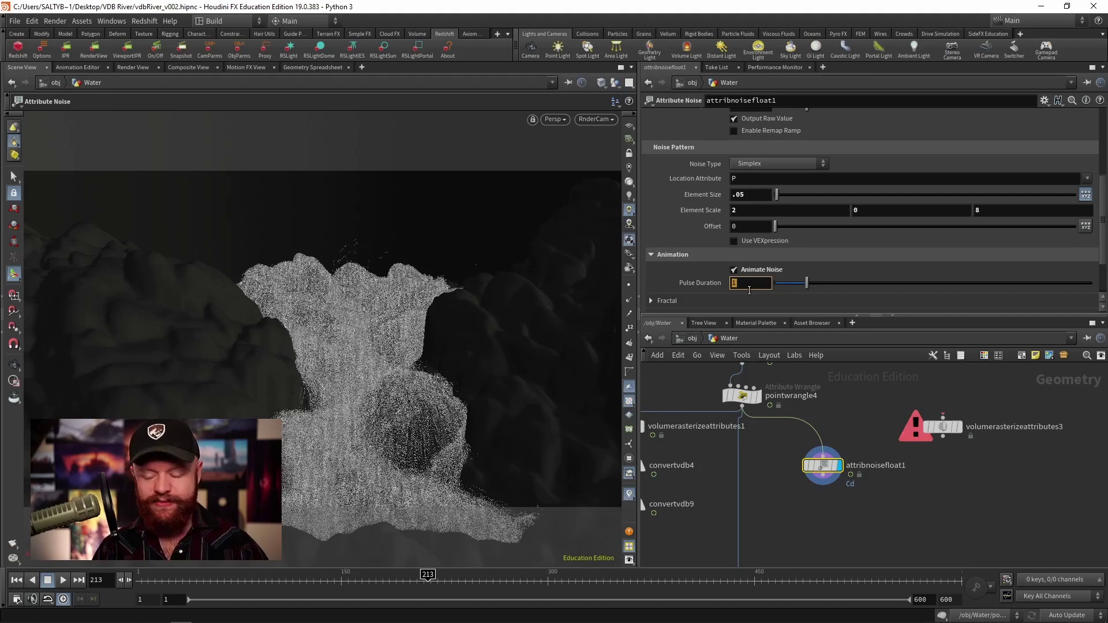
text(.025)
key(Return)
double_click(748, 284)
text(.25)
key(Return)
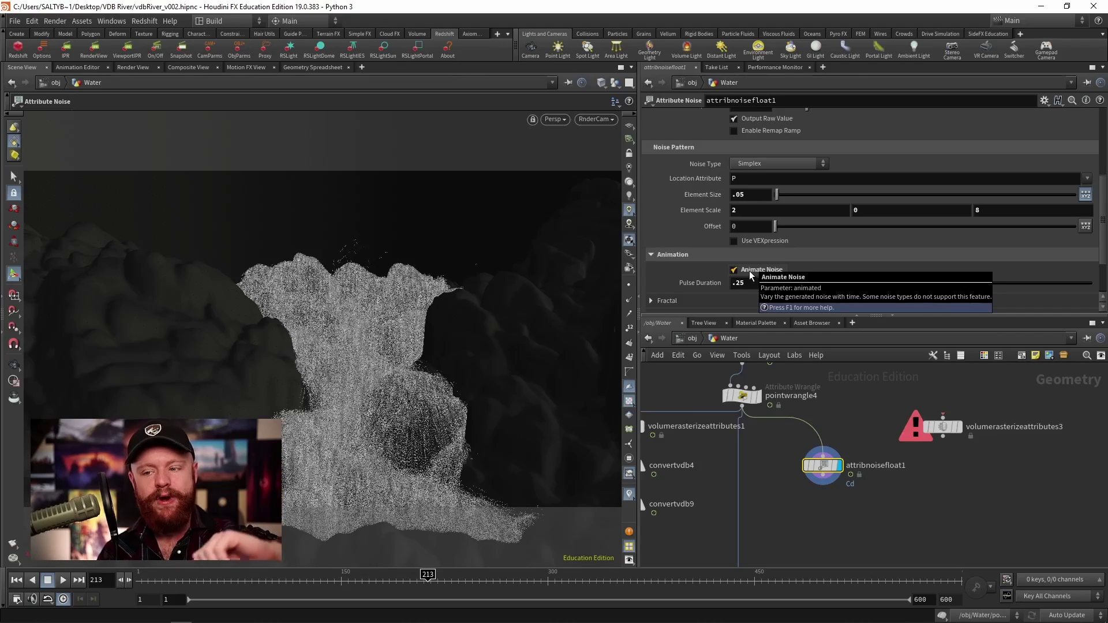
middle_drag(906, 502, 822, 476)
Preview the noise SDF from volumenoisesdf2, then the smoothed SDF from vdbsmoothsdf2.
scroll(822, 476, up, 3)
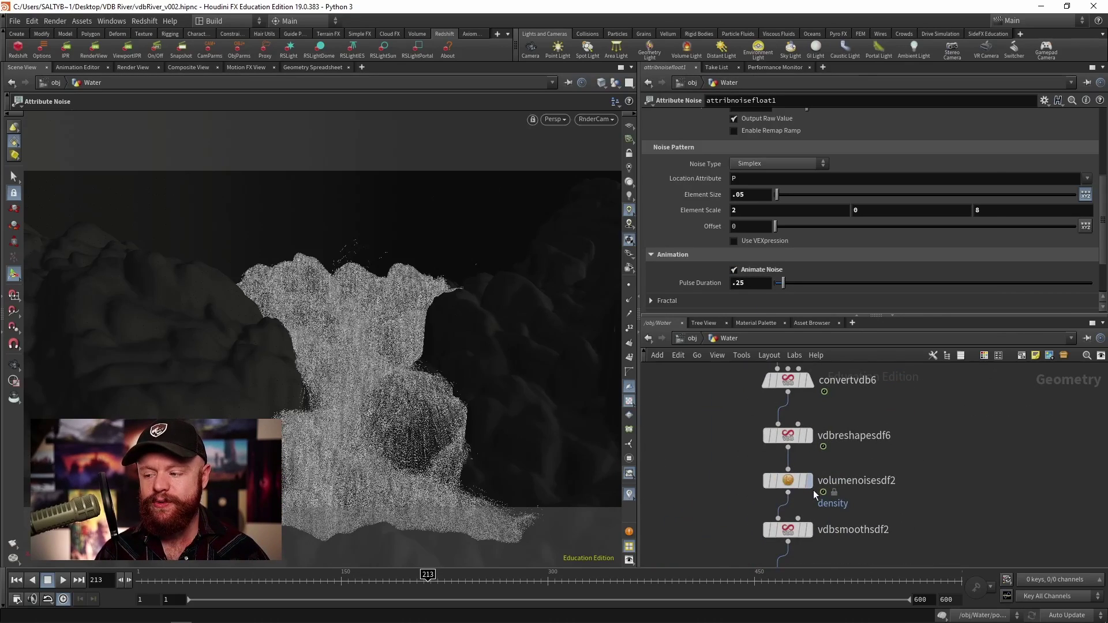
key(r)
click(792, 491)
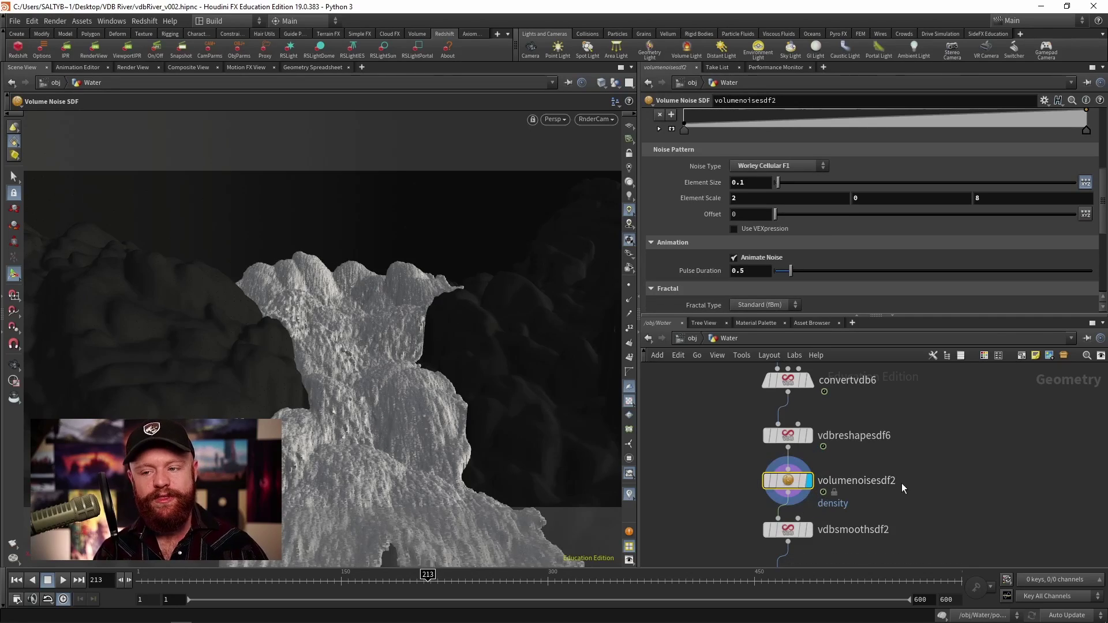
middle_drag(831, 542, 839, 496)
mouse_move(821, 489)
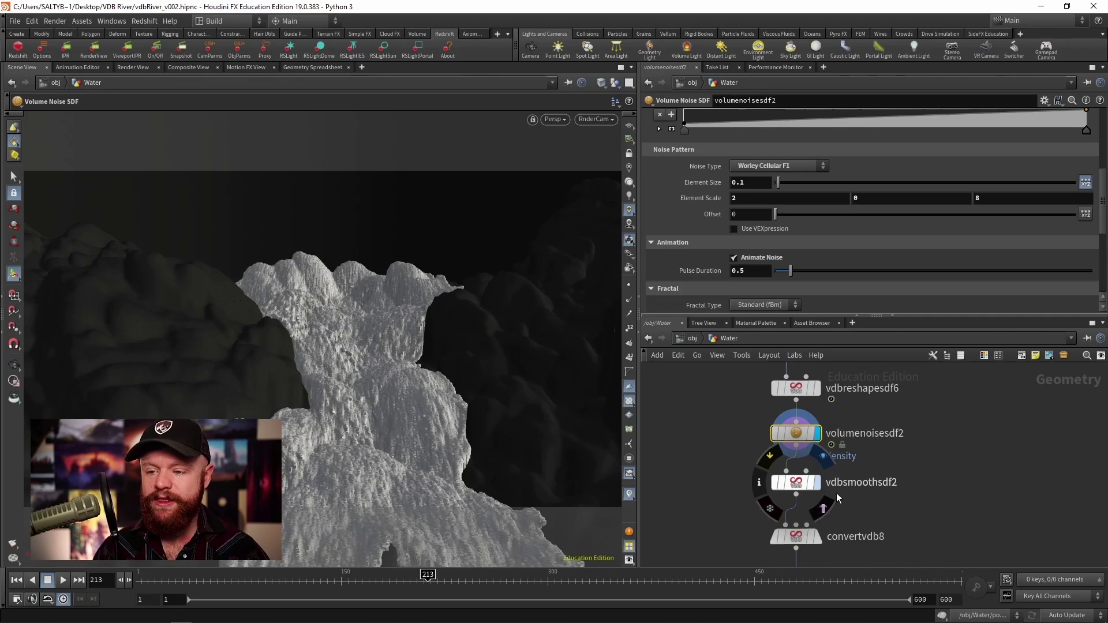
key(r)
click(796, 483)
Preview convertvdb8's polygon conversion, then display the cleaned mesh from clean6.
middle_drag(739, 493, 729, 463)
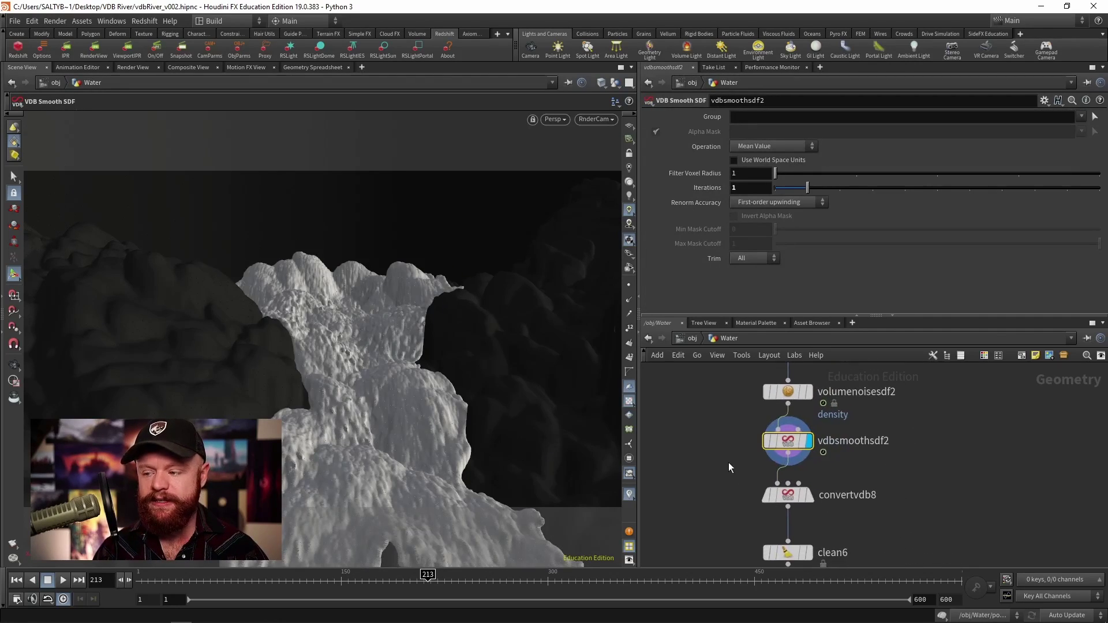
click(809, 495)
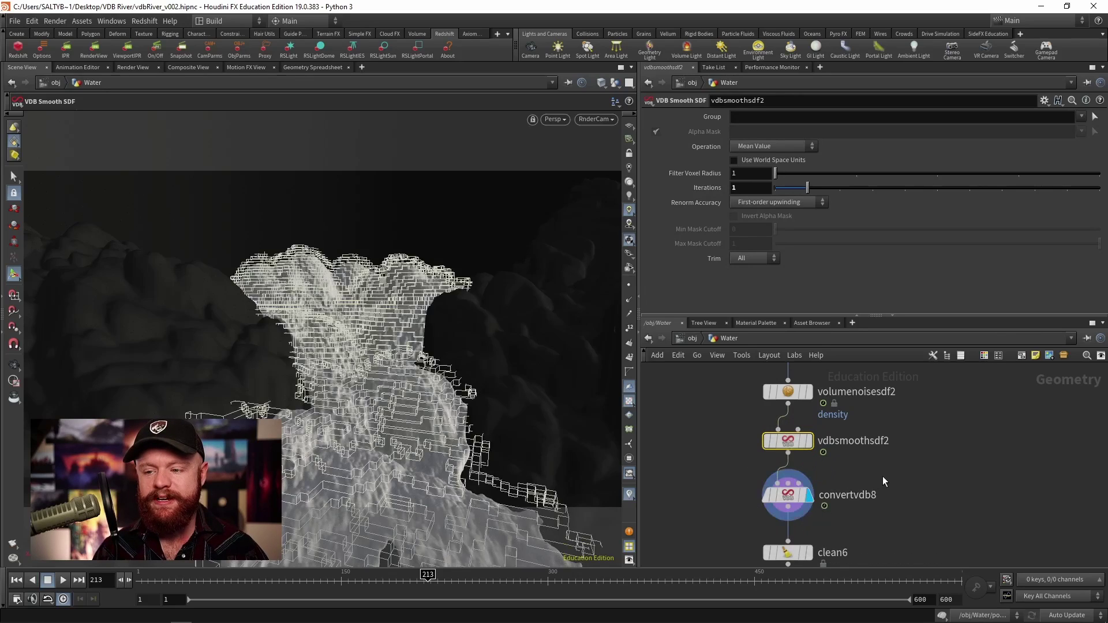
click(790, 494)
middle_drag(724, 512, 719, 497)
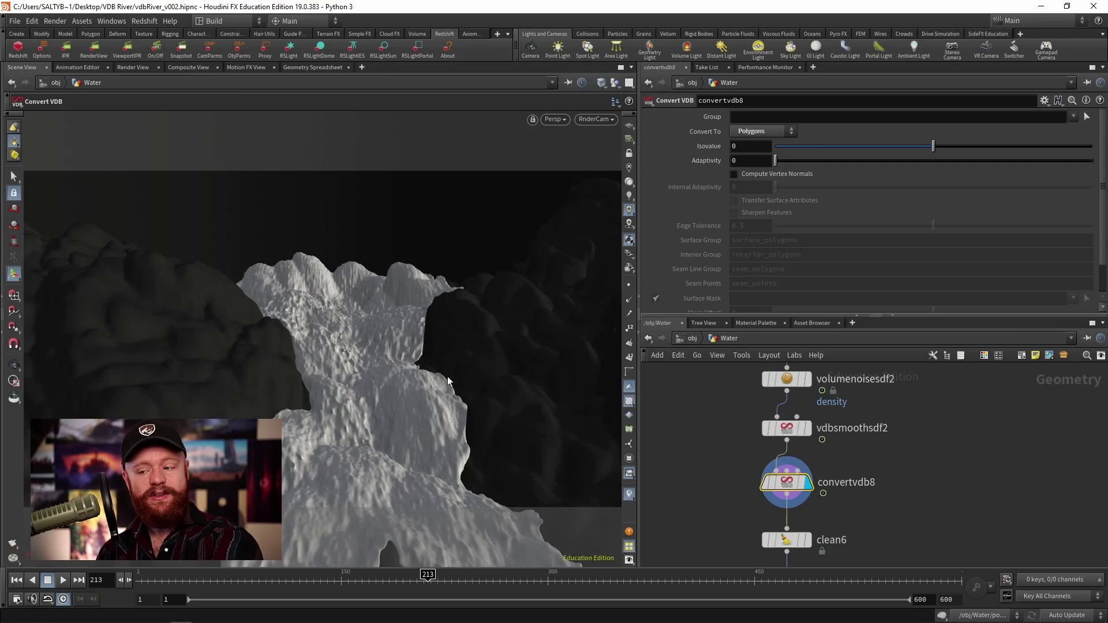
middle_drag(879, 493, 866, 451)
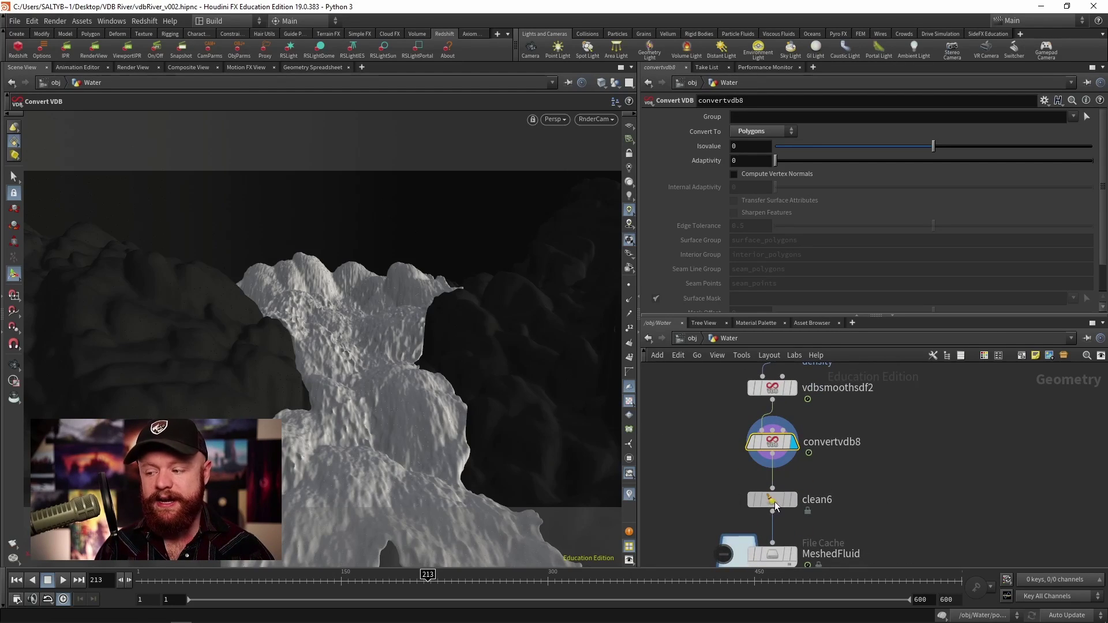
click(795, 502)
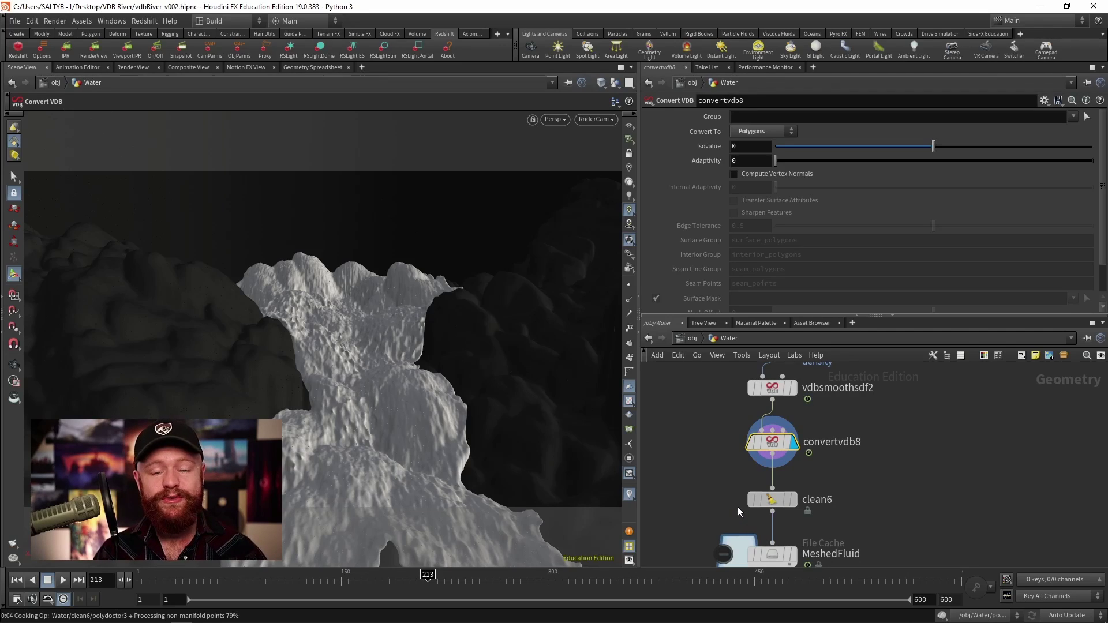
Select clean6 to review its manifold-only topology and 100000-primitive small-patch threshold.
click(788, 506)
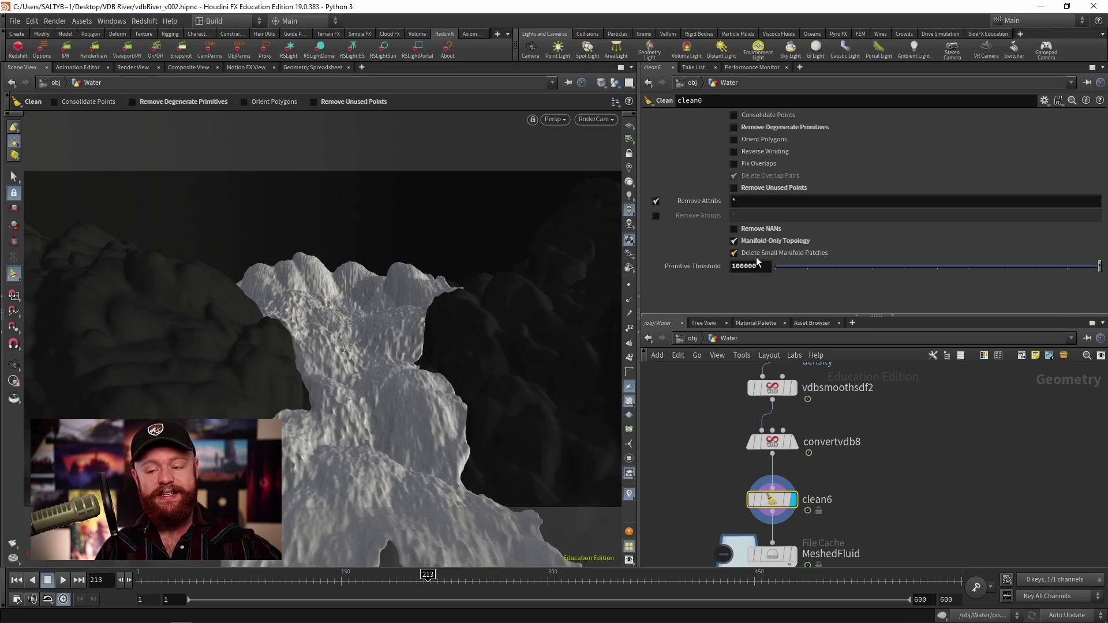
mouse_move(757, 261)
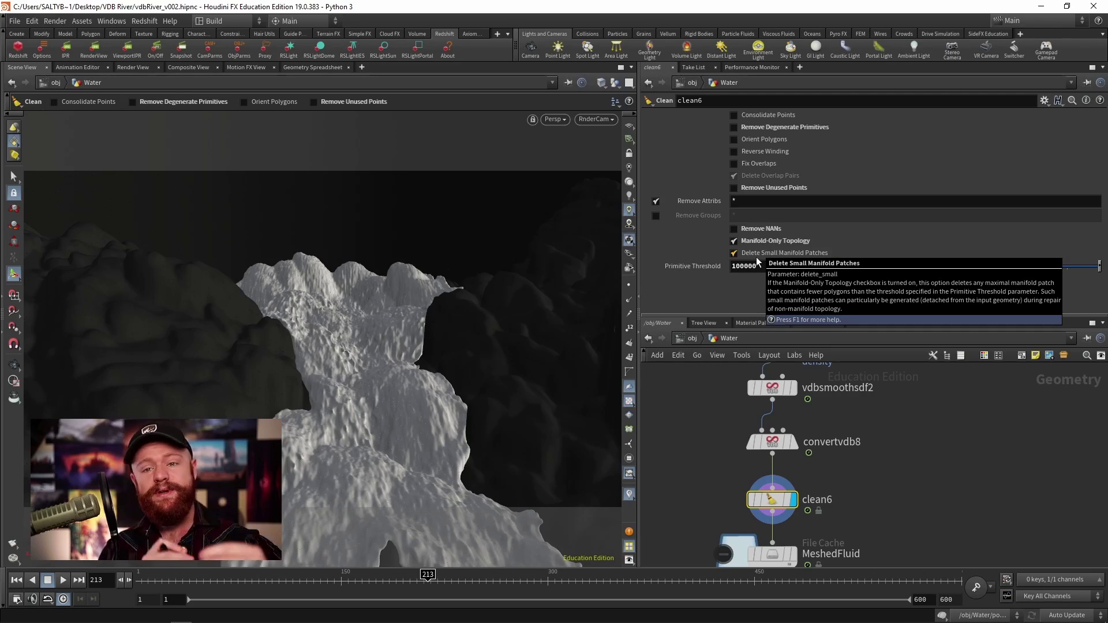